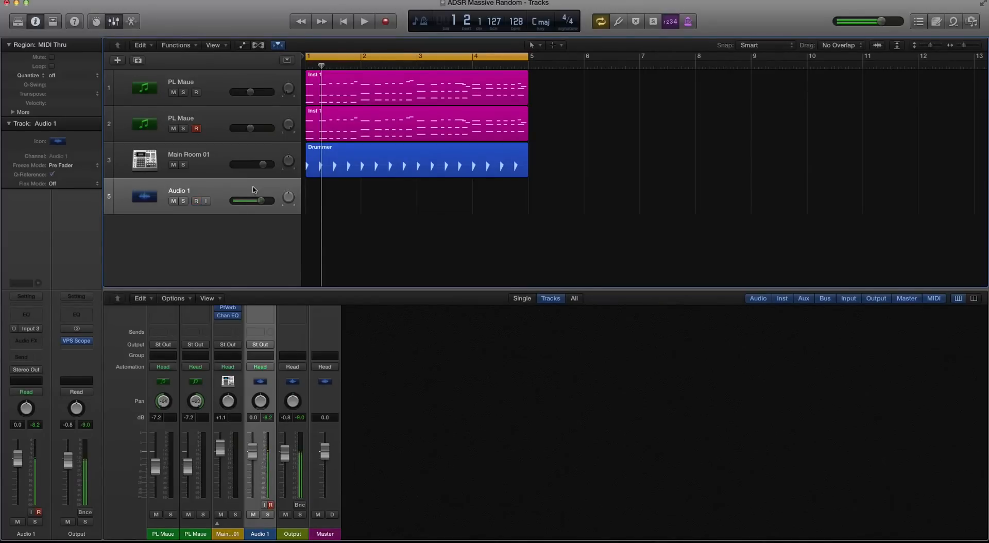
{"action": "left_click", "coordinate": [220, 126]}
{"action": "left_click", "coordinate": [223, 91]}
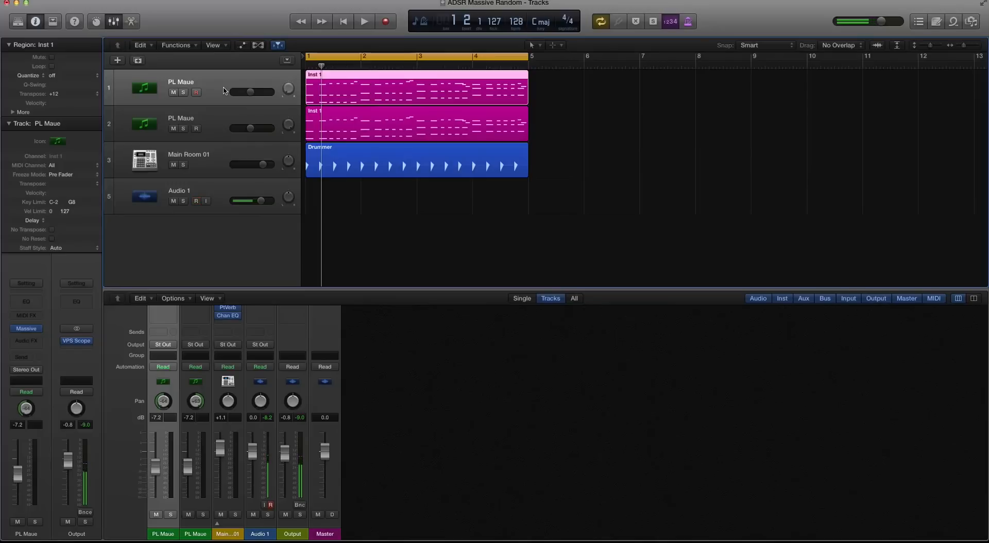
{"action": "left_click", "coordinate": [244, 124]}
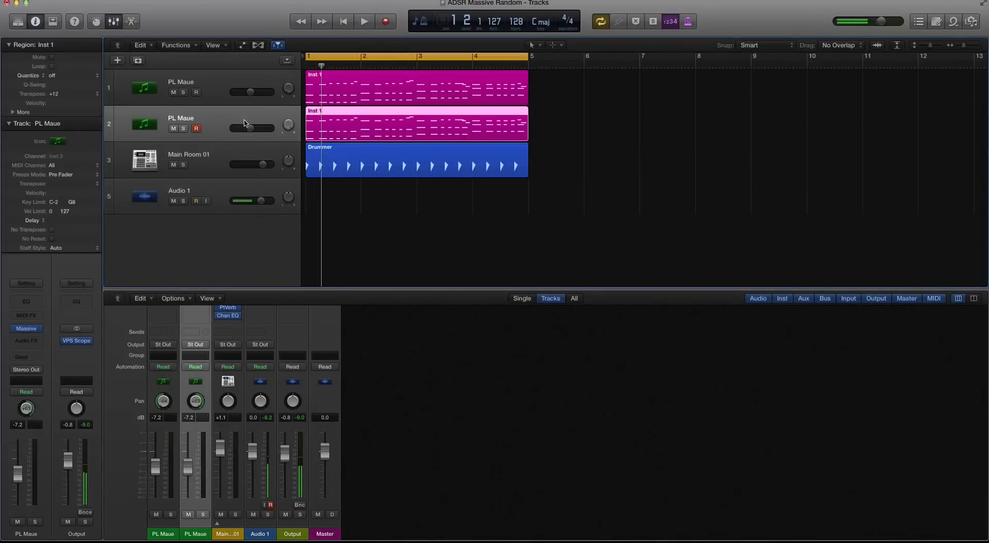
{"action": "left_click", "coordinate": [226, 168]}
{"action": "left_click", "coordinate": [216, 126]}
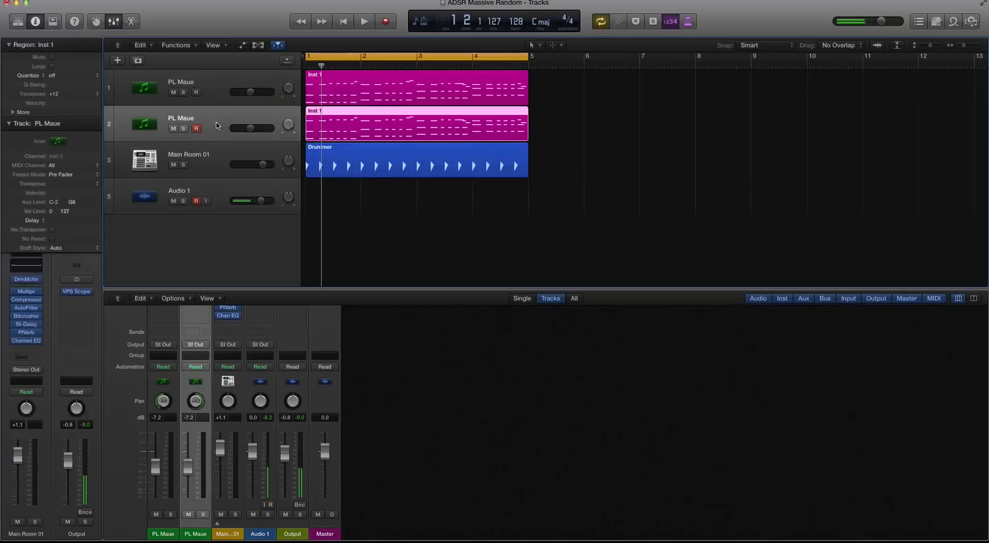
{"action": "left_click", "coordinate": [223, 97]}
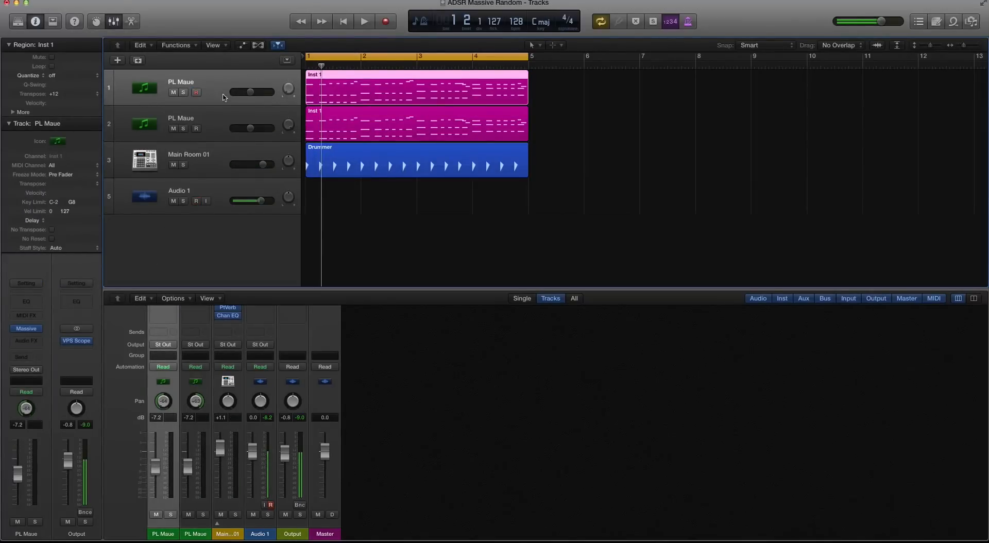
- Select both PL Maue regions and audition them, once with the drums and once soloed
{"action": "left_click_drag", "start_coordinate": [570, 91], "coordinate": [439, 157]}
{"action": "left_click", "coordinate": [563, 104]}
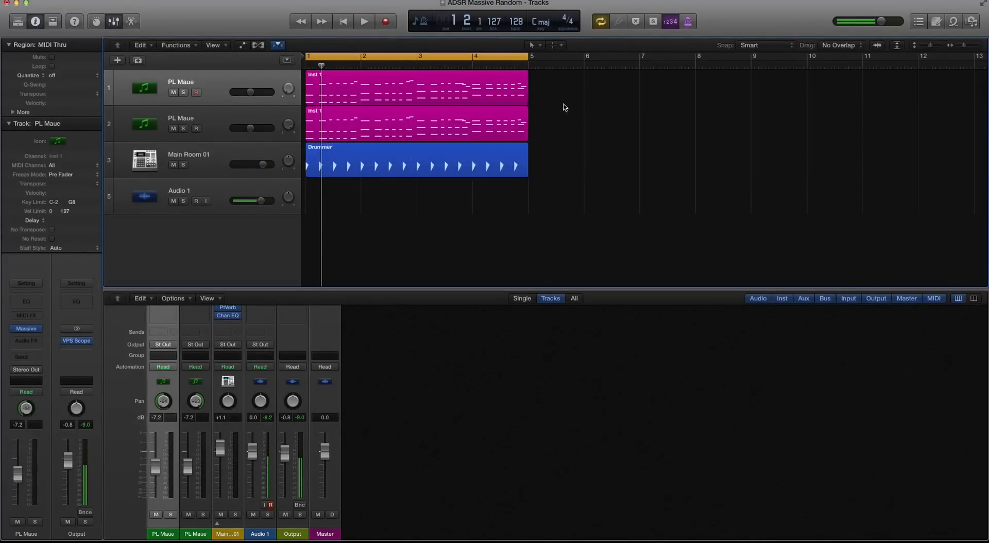
{"action": "left_click_drag", "start_coordinate": [547, 88], "coordinate": [471, 122]}
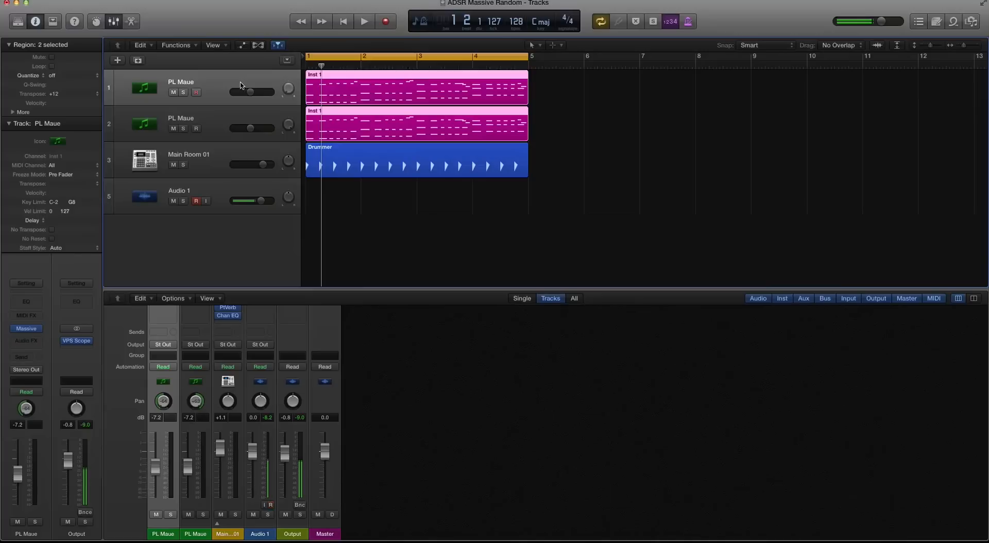
{"action": "key", "text": "space"}
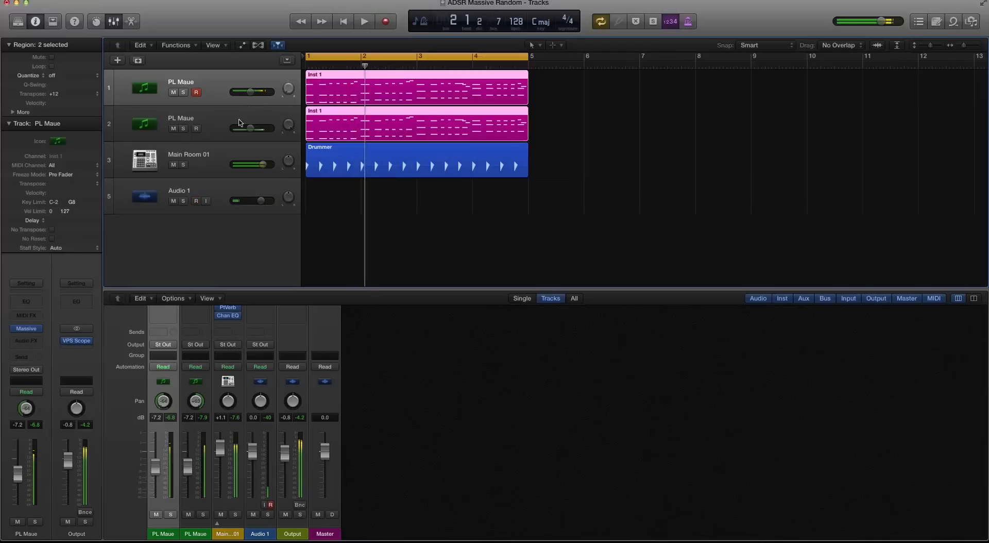
{"action": "key", "text": "ctrl+s"}
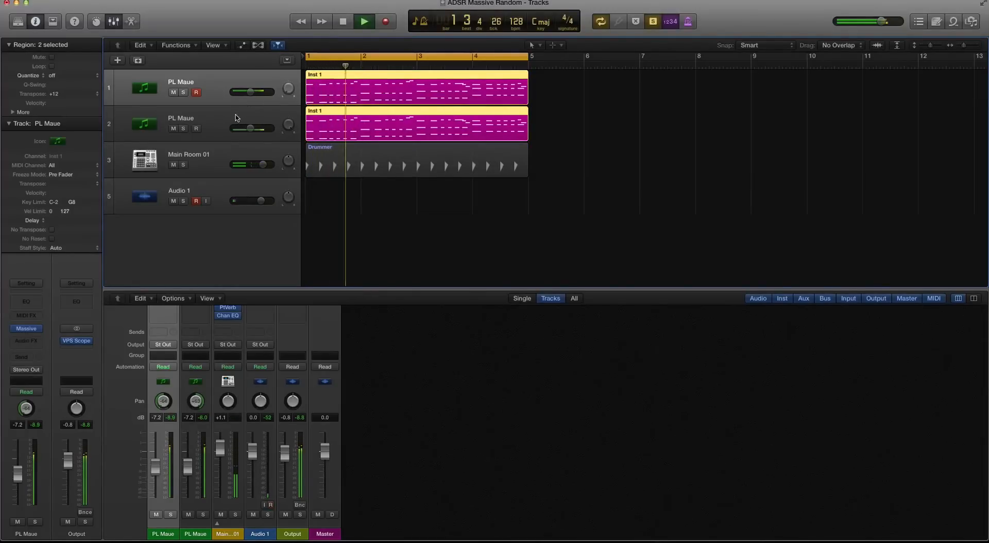
{"action": "key", "text": "space"}
{"action": "key", "text": "ctrl+s"}
{"action": "scroll", "coordinate": [415, 157], "scroll_direction": "up", "scroll_amount": 1}
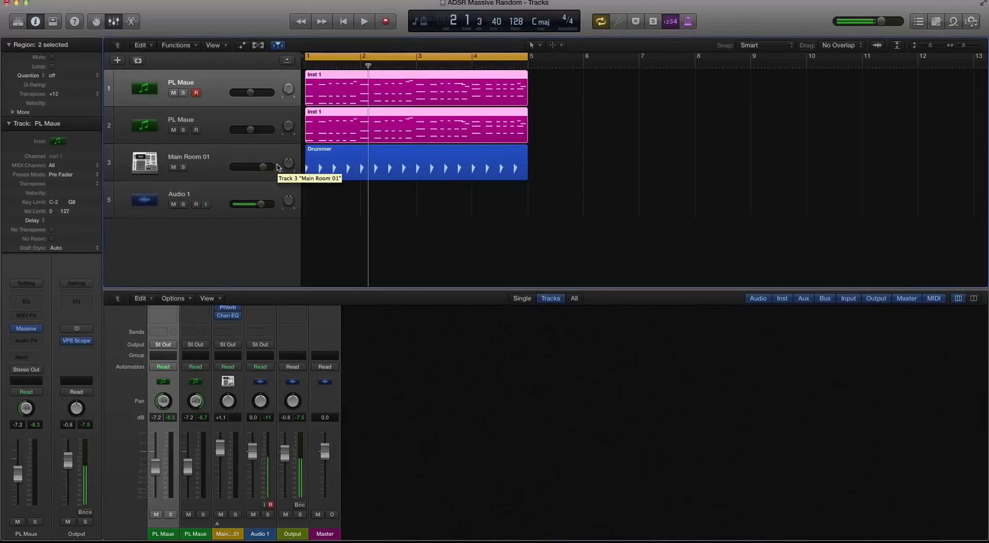
- Try the second PL Maue track at about -16.6 dB during playback and restore its volume to about -7.2 dB
{"action": "left_click", "coordinate": [228, 116]}
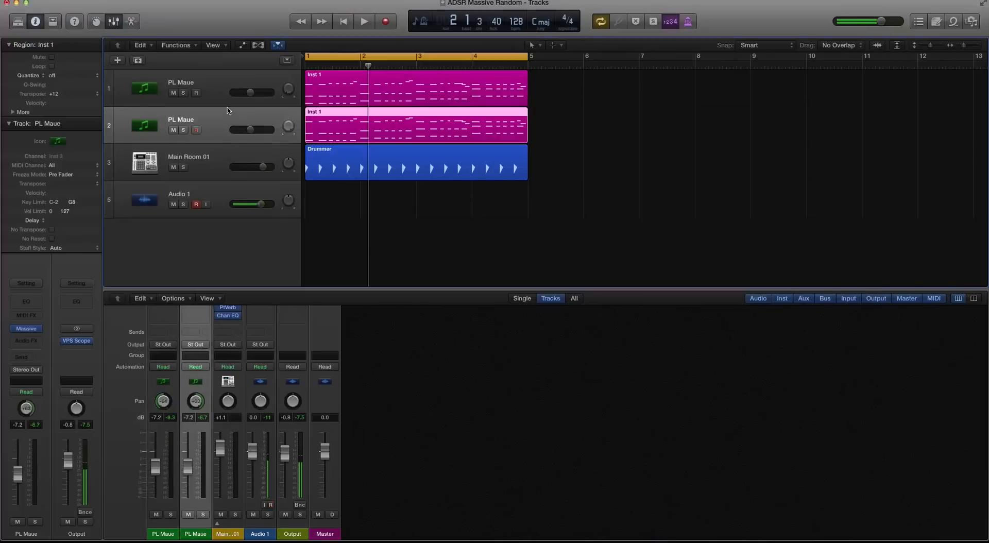
{"action": "left_click", "coordinate": [224, 103]}
{"action": "left_click", "coordinate": [212, 128]}
{"action": "left_click", "coordinate": [249, 93]}
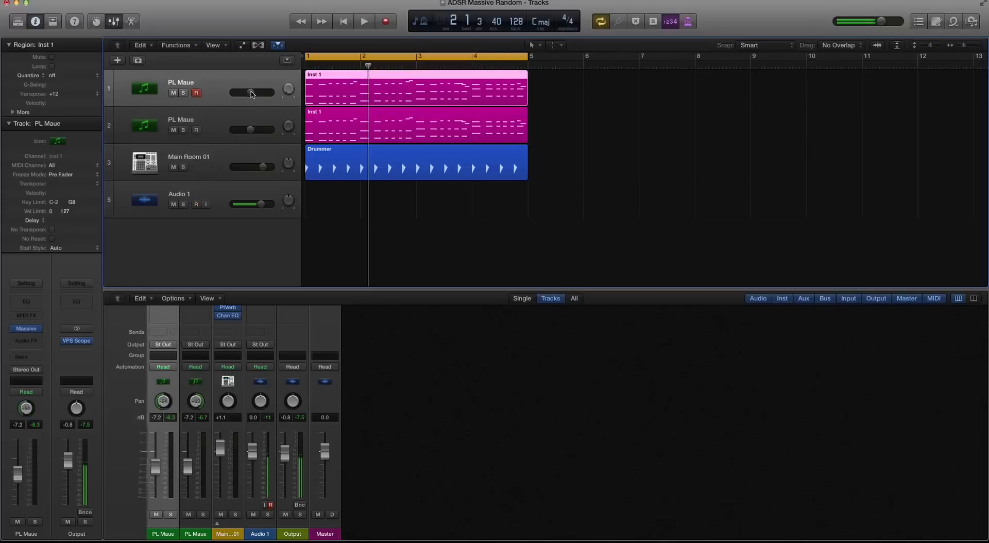
{"action": "left_click_drag", "start_coordinate": [250, 129], "coordinate": [242, 130]}
{"action": "key", "text": "space"}
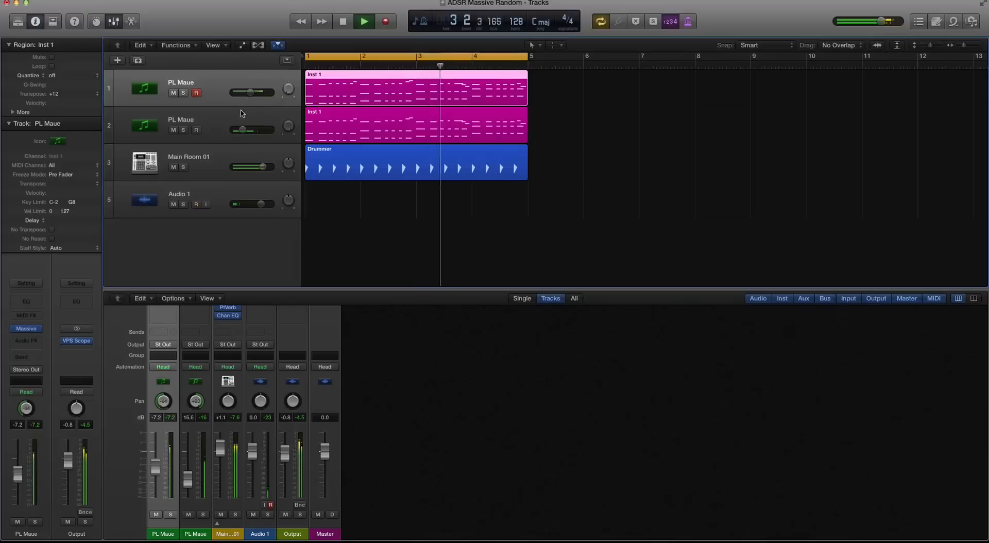
{"action": "key", "text": "space"}
{"action": "left_click_drag", "start_coordinate": [246, 126], "coordinate": [251, 130]}
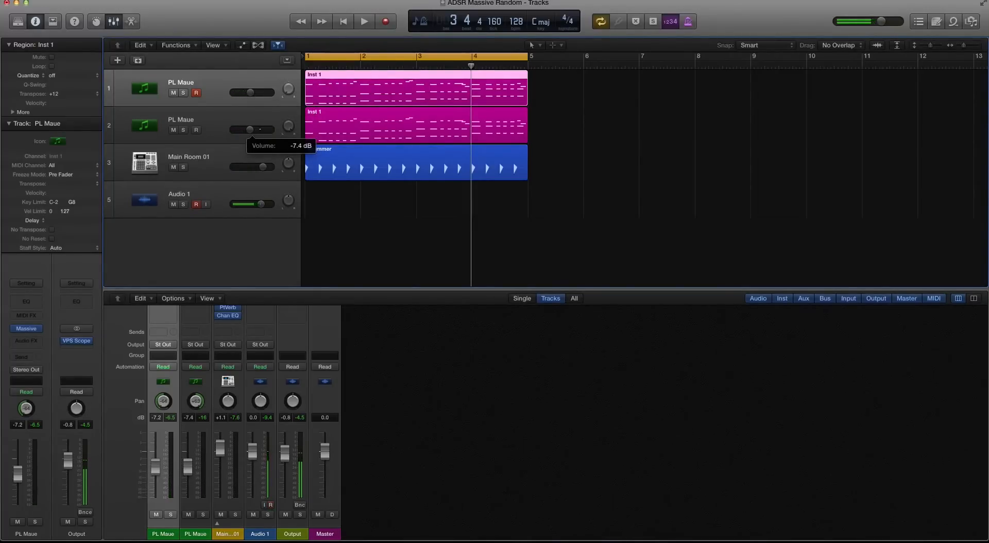
- Collapse the Track parameters in the inspector and select the second PL Maue track
{"action": "left_click", "coordinate": [234, 121]}
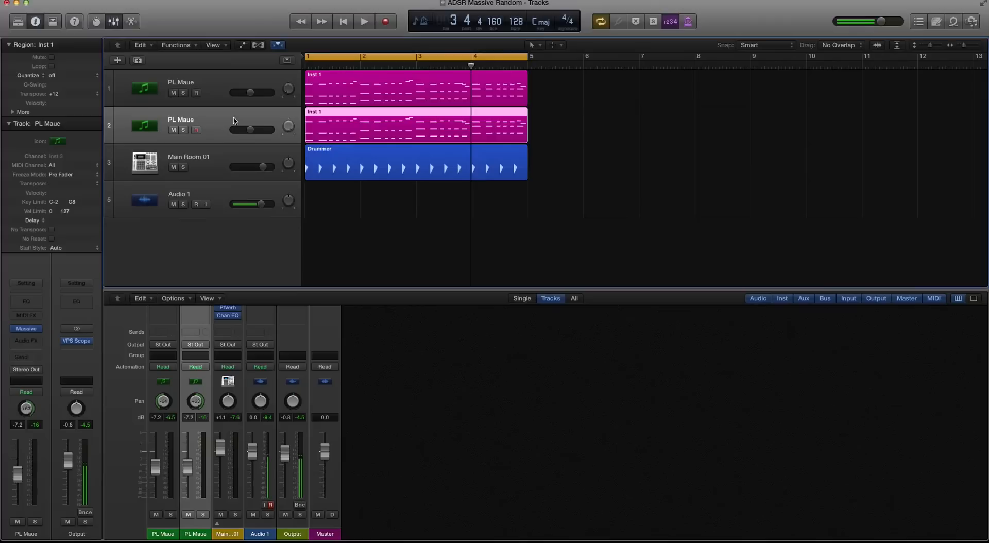
{"action": "left_click", "coordinate": [218, 101]}
{"action": "left_click", "coordinate": [218, 124]}
{"action": "left_click", "coordinate": [8, 123]}
{"action": "left_click", "coordinate": [219, 102]}
{"action": "left_click", "coordinate": [223, 113]}
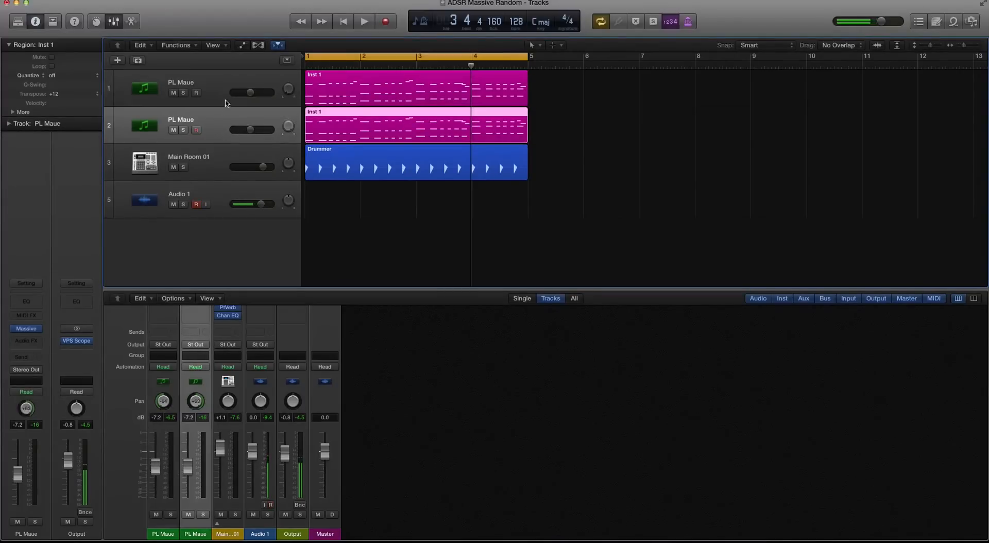
- Open Massive on the second PL Maue track clear of the track headers and show its Global page
{"action": "left_click", "coordinate": [26, 328]}
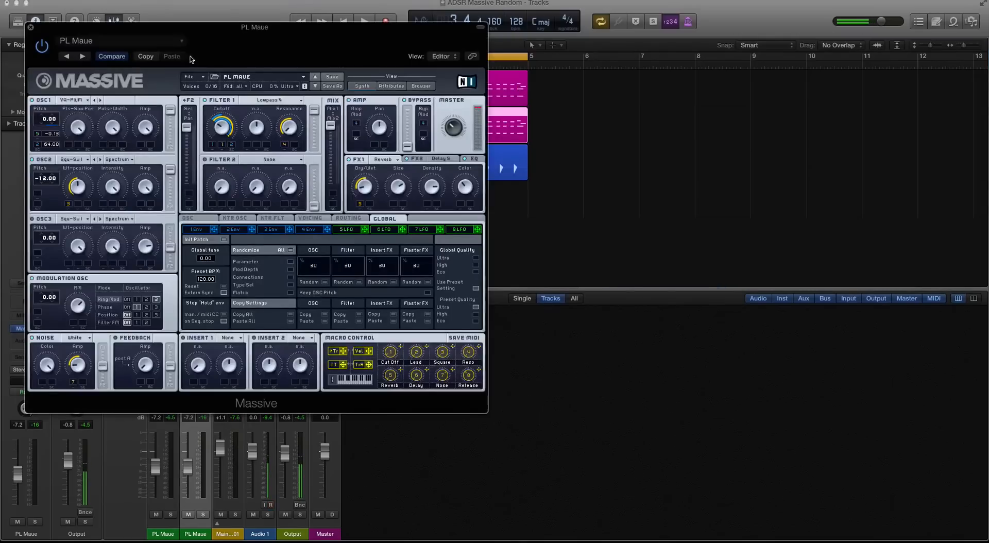
{"action": "left_click_drag", "start_coordinate": [193, 32], "coordinate": [527, 78]}
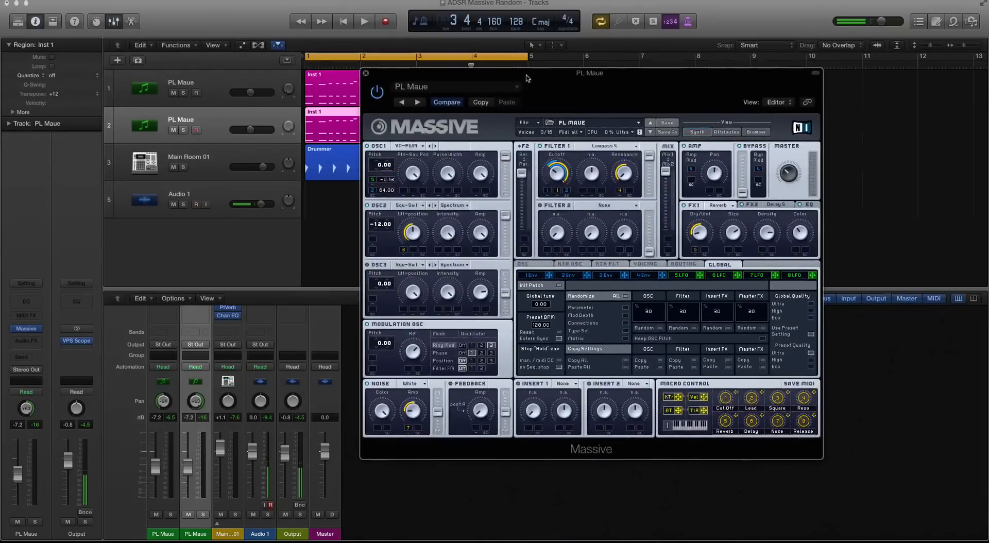
{"action": "left_click", "coordinate": [531, 265]}
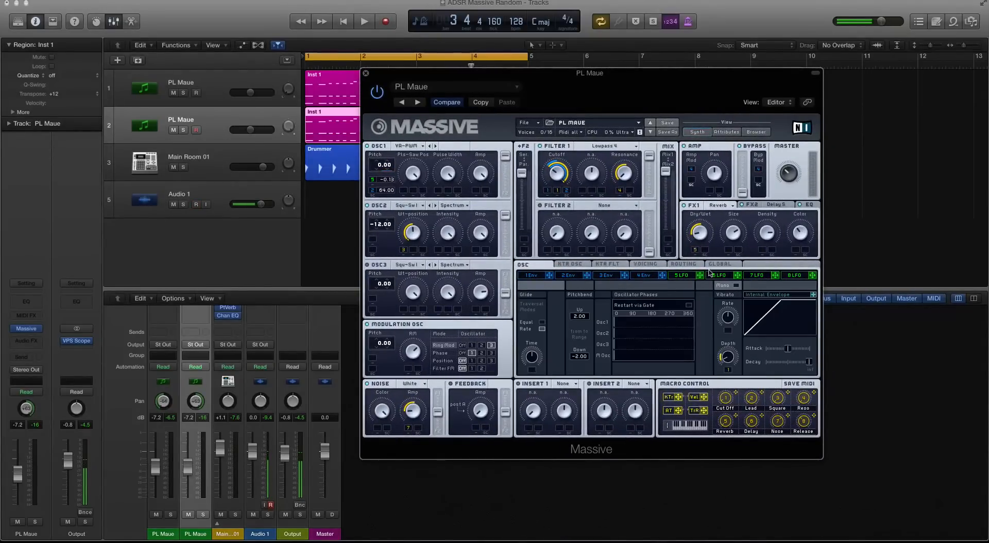
{"action": "left_click", "coordinate": [717, 265]}
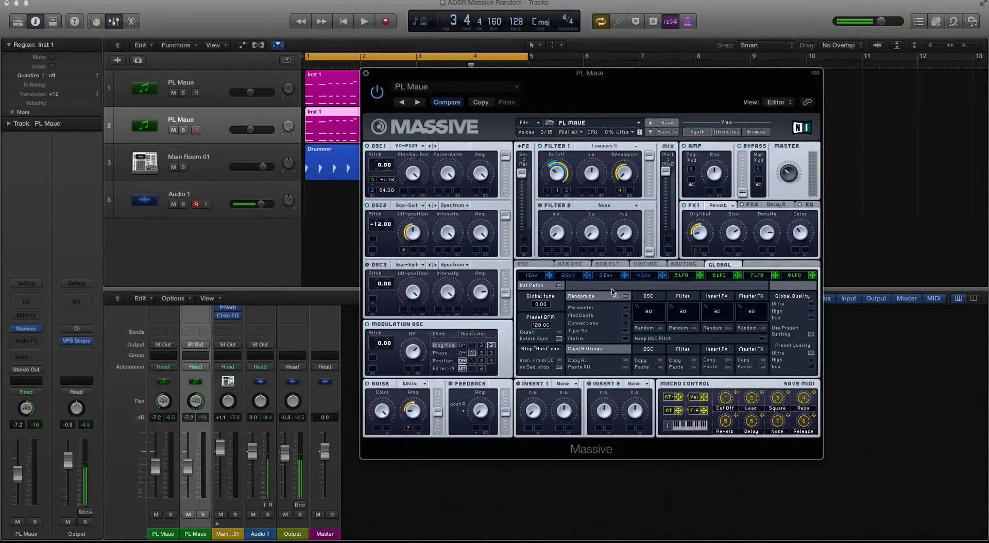
- Solo the second PL Maue track after a brief playback and centre its pan
{"action": "key", "text": "space"}
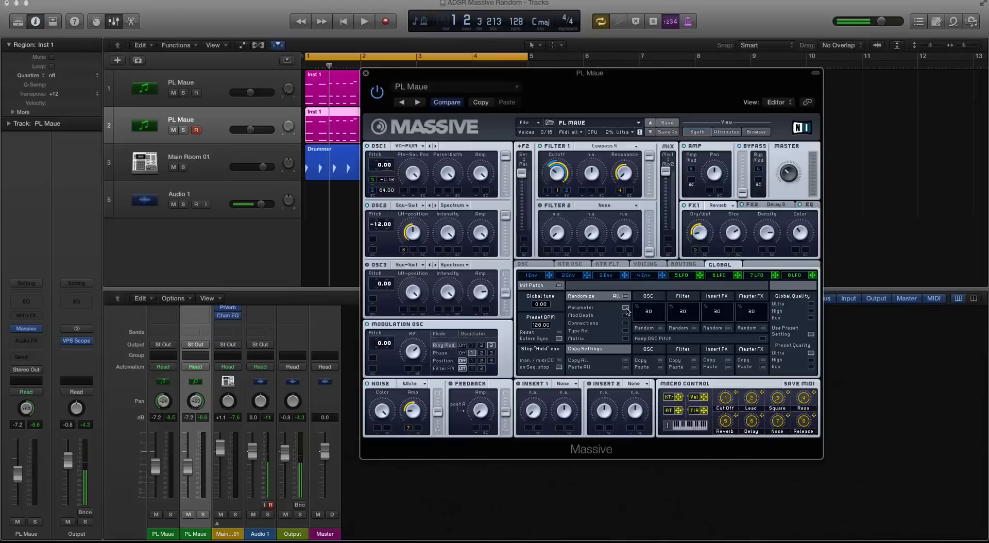
{"action": "key", "text": "ctrl+s"}
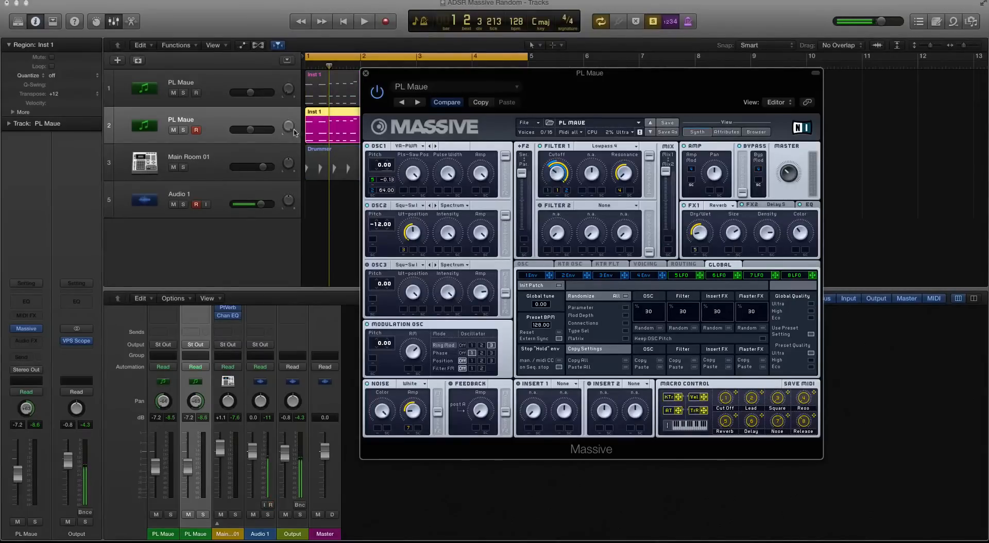
{"action": "left_click_drag", "start_coordinate": [293, 128], "coordinate": [293, 162]}
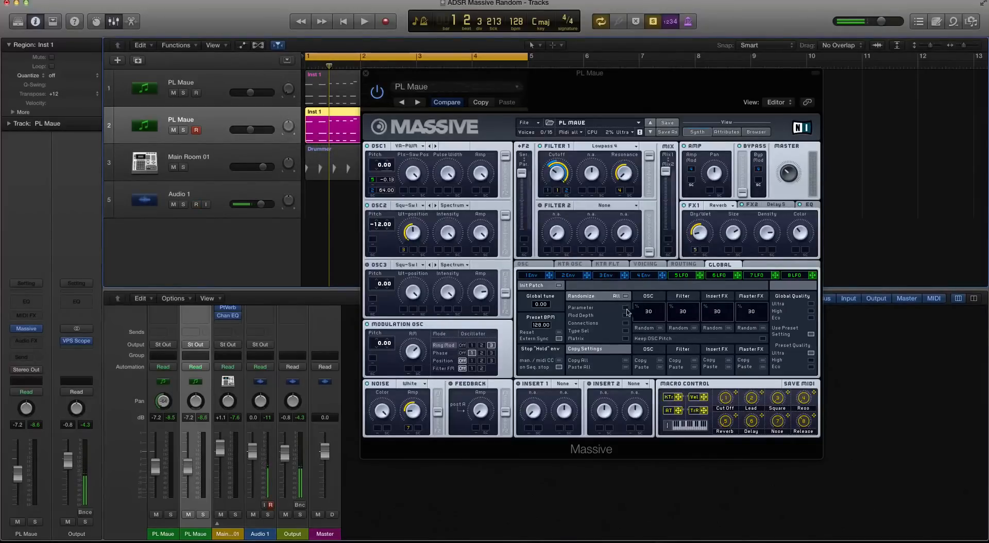
- Enable Parameter randomization in Massive and randomize all sections of the patch several times
{"action": "left_click", "coordinate": [592, 310]}
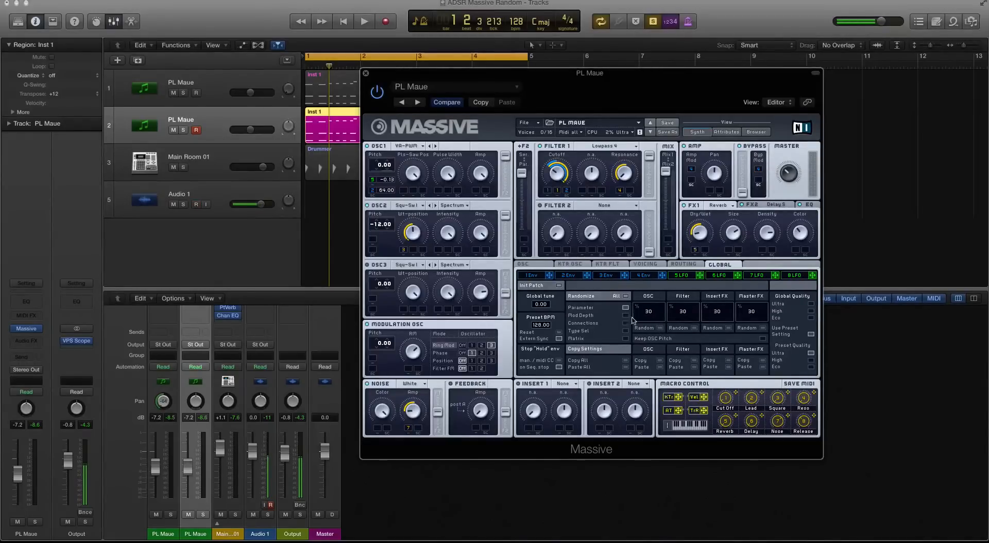
{"action": "left_click", "coordinate": [626, 297]}
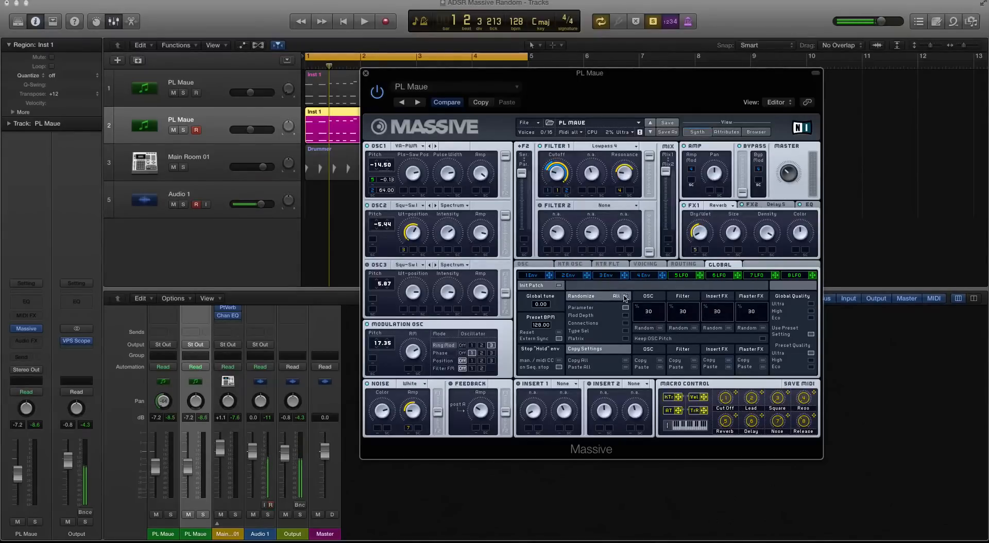
{"action": "left_click", "coordinate": [625, 297]}
{"action": "left_click", "coordinate": [624, 298]}
{"action": "left_click", "coordinate": [625, 297]}
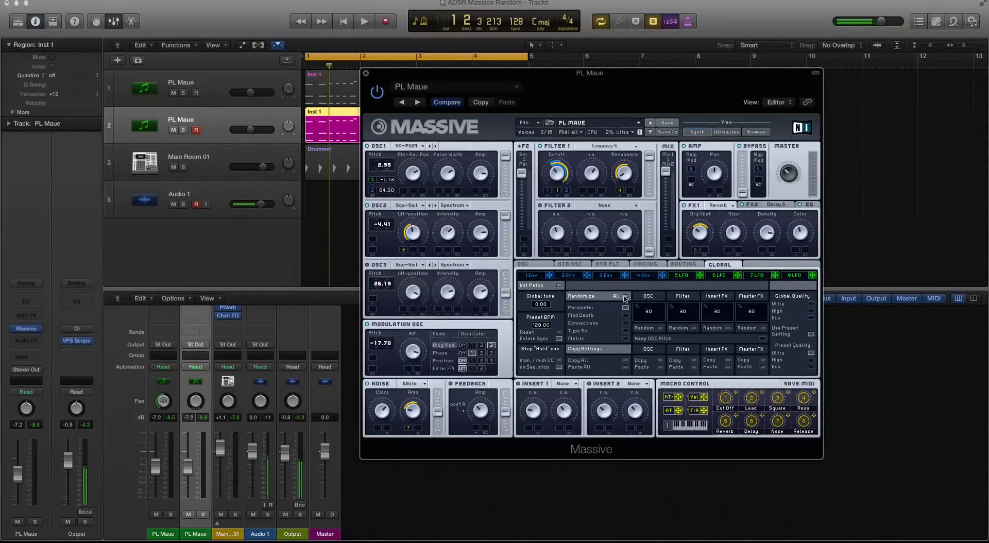
{"action": "left_click", "coordinate": [625, 298]}
{"action": "left_click", "coordinate": [625, 297]}
{"action": "left_click", "coordinate": [625, 298]}
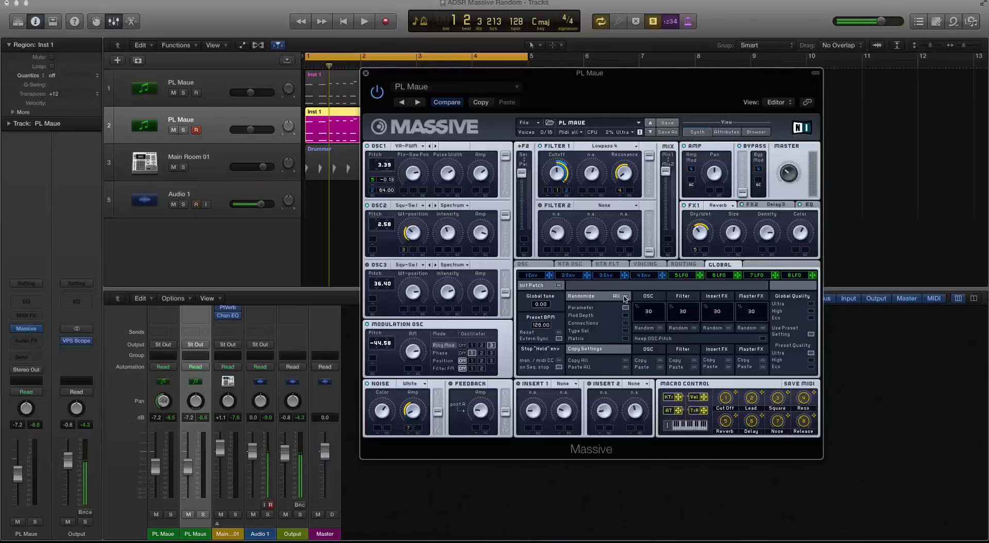
{"action": "left_click", "coordinate": [625, 298]}
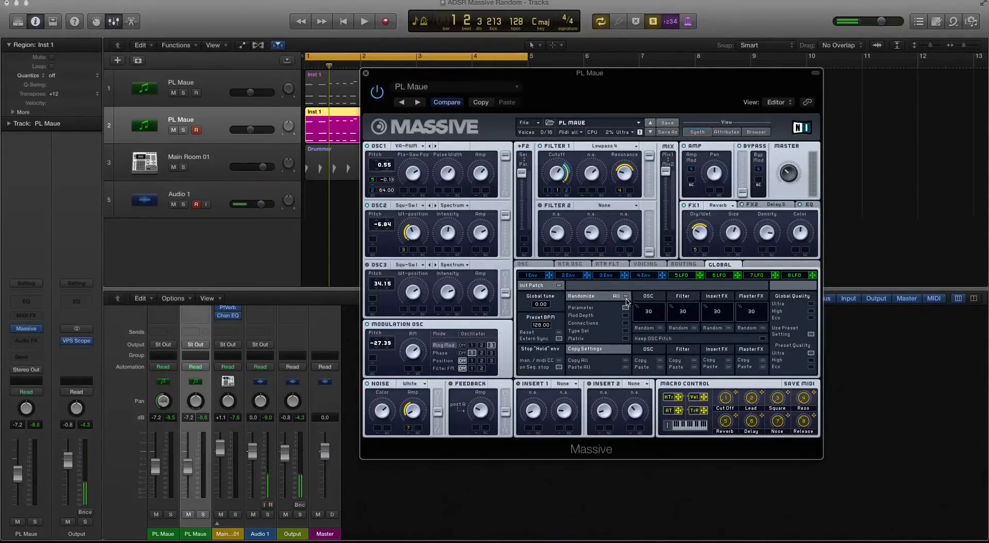
- Randomize only the oscillator section's parameters repeatedly
{"action": "left_click", "coordinate": [661, 329]}
{"action": "left_click", "coordinate": [661, 329]}
{"action": "left_click", "coordinate": [661, 330]}
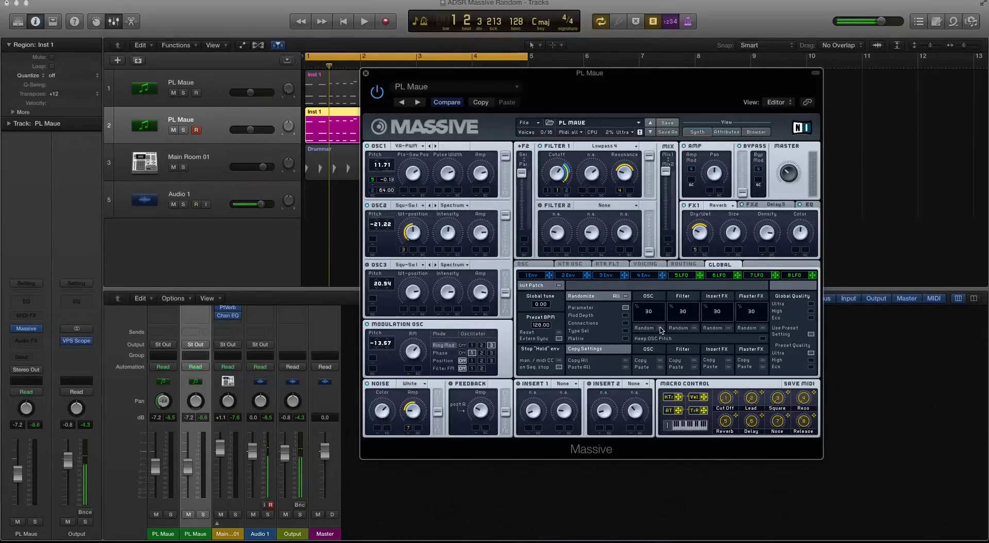
{"action": "left_click", "coordinate": [661, 329]}
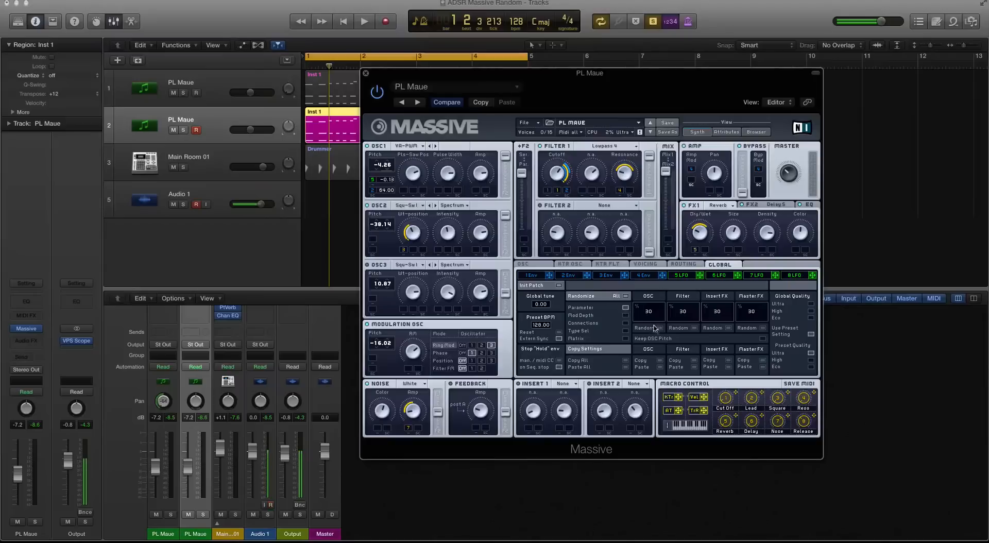
{"action": "left_click", "coordinate": [659, 328]}
{"action": "left_click", "coordinate": [661, 330]}
{"action": "left_click", "coordinate": [662, 330]}
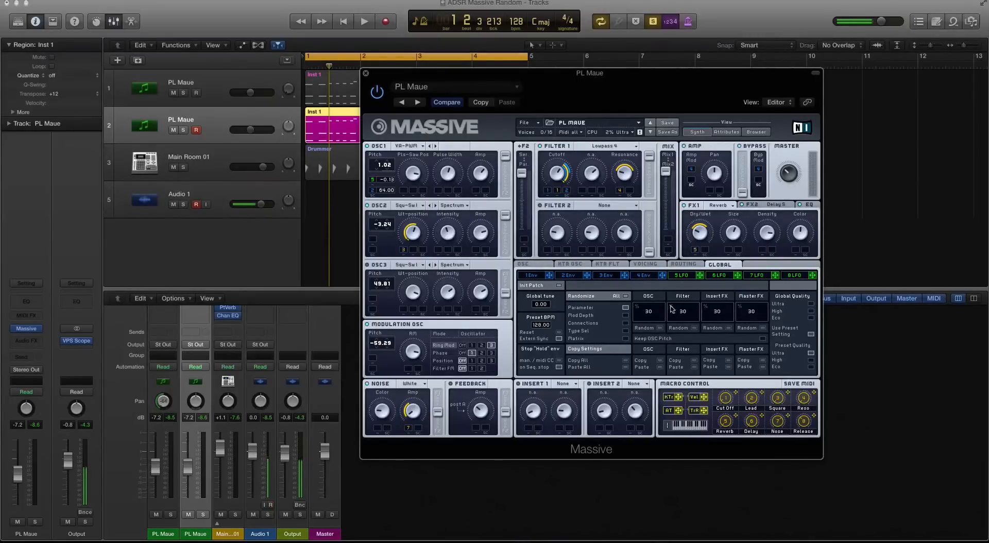
{"action": "left_click", "coordinate": [660, 328]}
{"action": "left_click", "coordinate": [660, 328]}
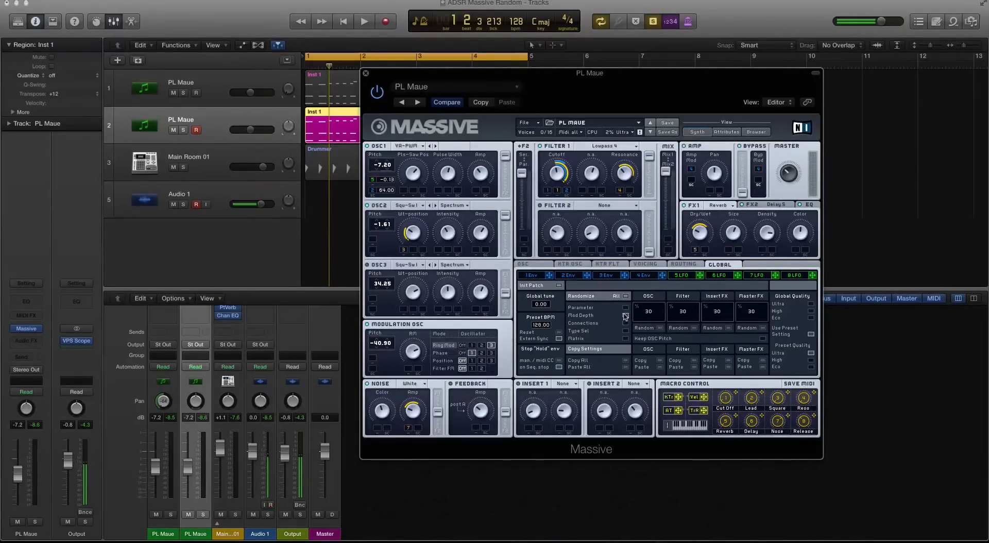
- Randomize the oscillator section's modulation depths several times with only Mod Depth enabled
{"action": "left_click", "coordinate": [662, 328]}
{"action": "left_click", "coordinate": [662, 329]}
{"action": "left_click", "coordinate": [661, 328]}
{"action": "left_click", "coordinate": [661, 329]}
{"action": "left_click", "coordinate": [661, 328]}
- Randomize the oscillator modulation depths with the OSC amount at 100% and return the amount to 30%
{"action": "left_click_drag", "start_coordinate": [645, 315], "coordinate": [649, 305]}
{"action": "left_click", "coordinate": [658, 329]}
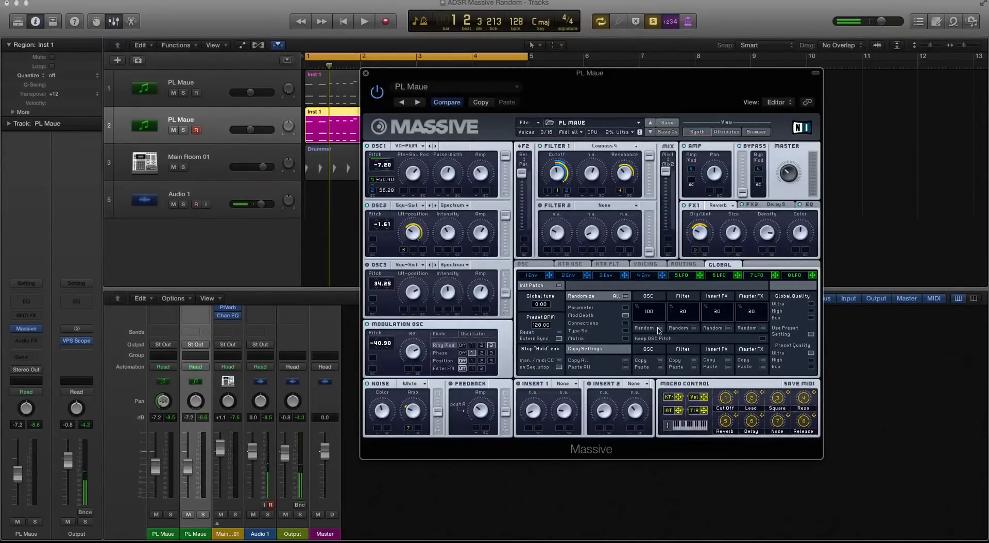
{"action": "left_click", "coordinate": [658, 329]}
{"action": "left_click_drag", "start_coordinate": [651, 314], "coordinate": [648, 424]}
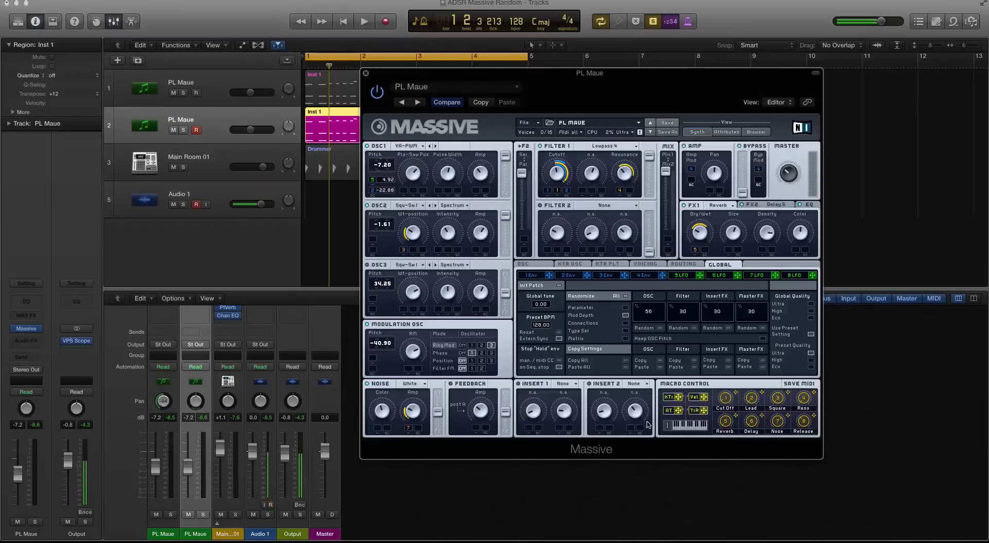
{"action": "left_click_drag", "start_coordinate": [649, 314], "coordinate": [652, 355]}
{"action": "left_click_drag", "start_coordinate": [649, 312], "coordinate": [628, 323]}
- Randomize the oscillator section's modulation connections and, with only Type Sel enabled, its wavetable types
{"action": "left_click", "coordinate": [661, 328]}
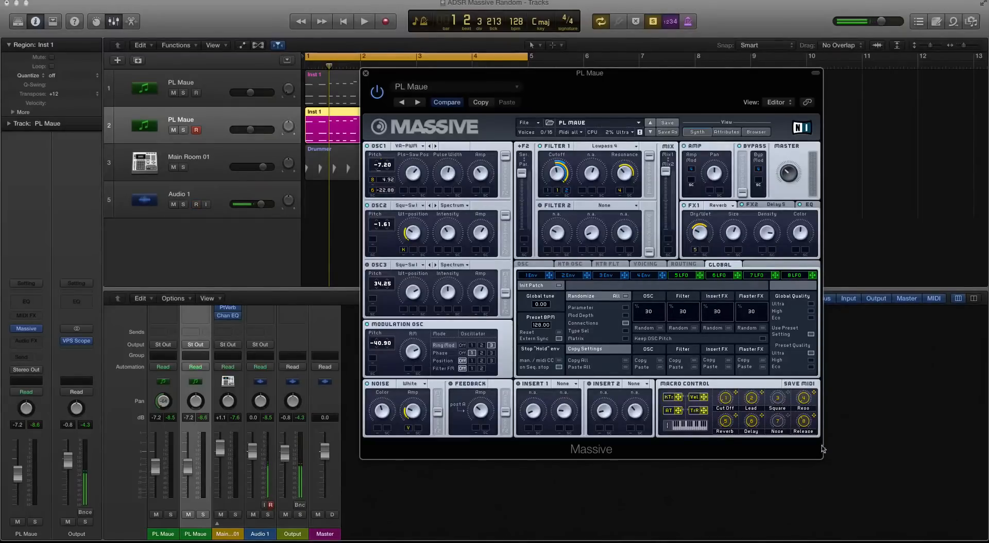
{"action": "left_click", "coordinate": [660, 329]}
{"action": "left_click", "coordinate": [661, 328]}
{"action": "left_click", "coordinate": [662, 328]}
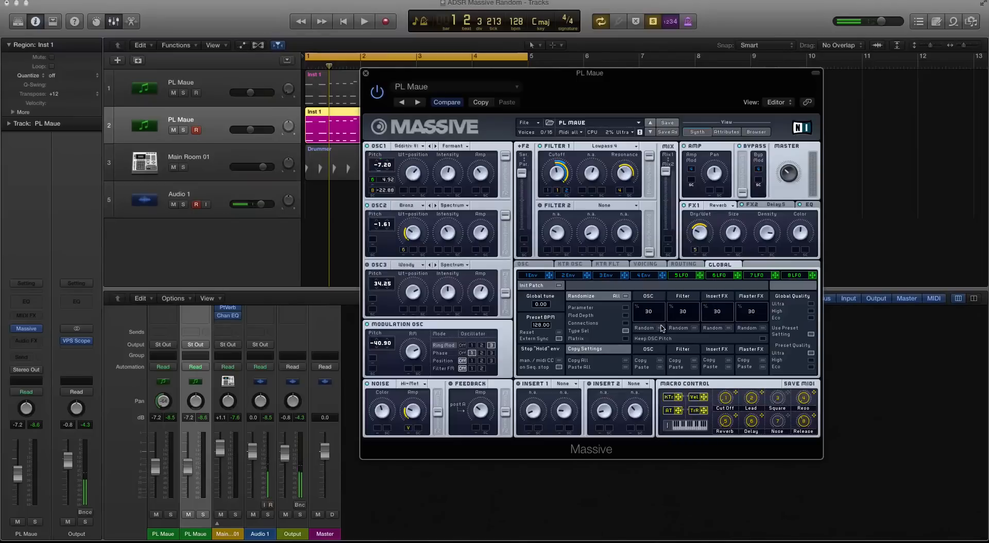
- Randomize the oscillator wavetable types and the filter types several times each with only Type Sel enabled
{"action": "left_click", "coordinate": [662, 329]}
{"action": "left_click", "coordinate": [661, 328]}
{"action": "left_click", "coordinate": [662, 328]}
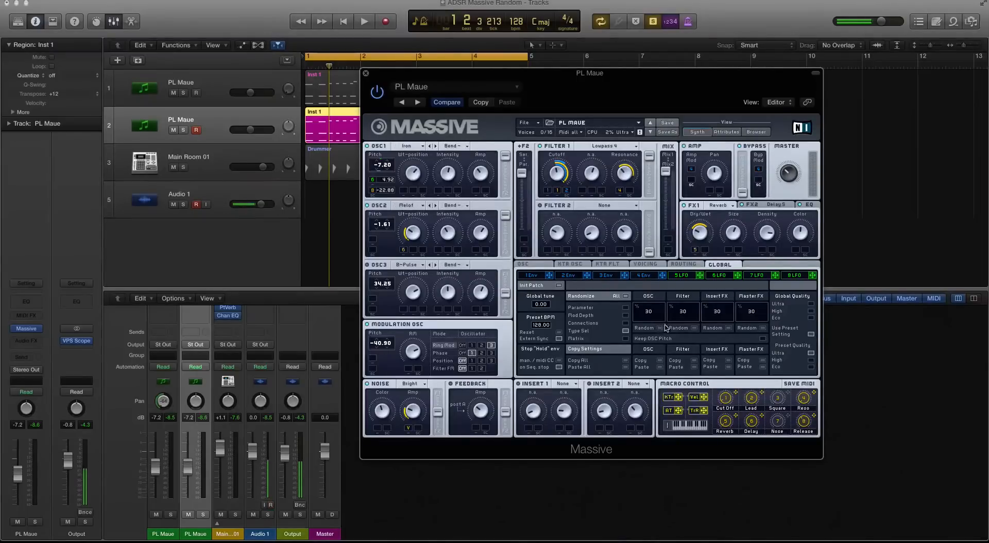
{"action": "left_click", "coordinate": [698, 329]}
{"action": "left_click", "coordinate": [697, 328]}
{"action": "left_click", "coordinate": [698, 329]}
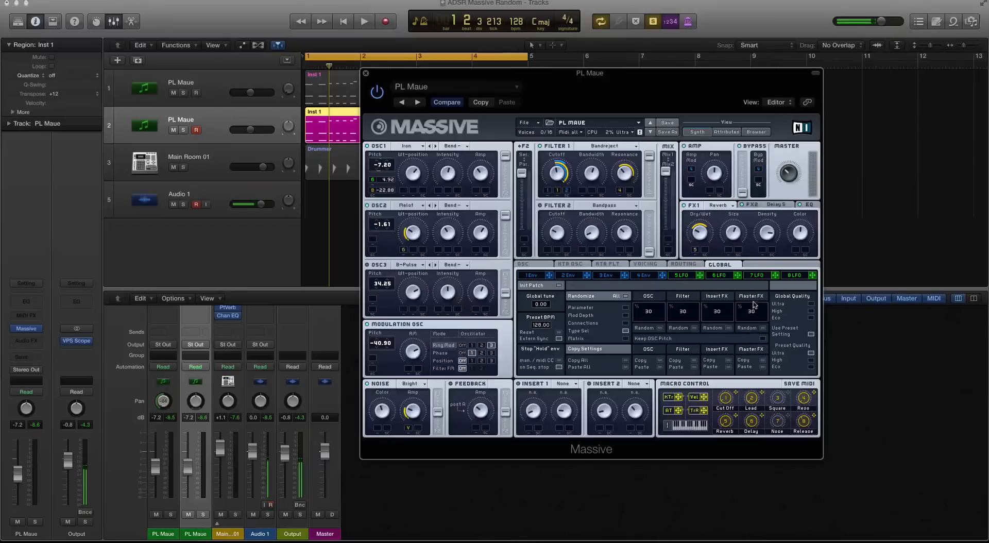
- Switch the enabled randomize option from Type Sel to Matrix and play back the patch
{"action": "left_click", "coordinate": [625, 339]}
{"action": "left_click", "coordinate": [625, 331]}
{"action": "key", "text": "space"}
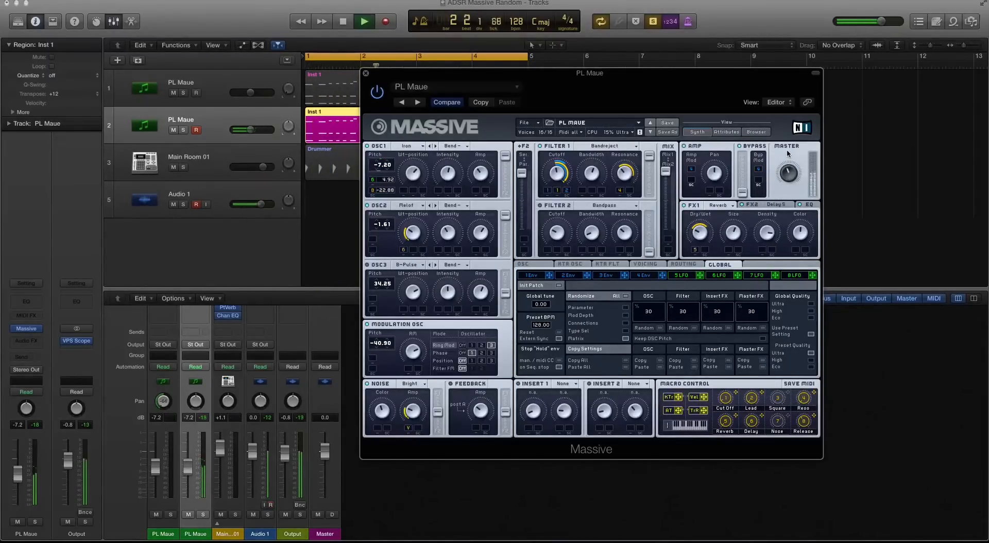
{"action": "key", "text": "space"}
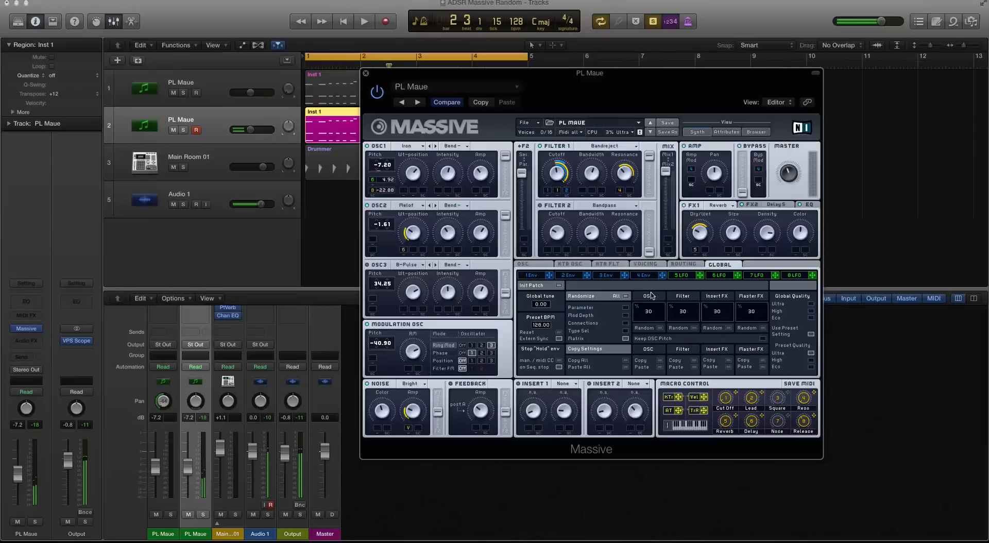
{"action": "left_click", "coordinate": [366, 73]}
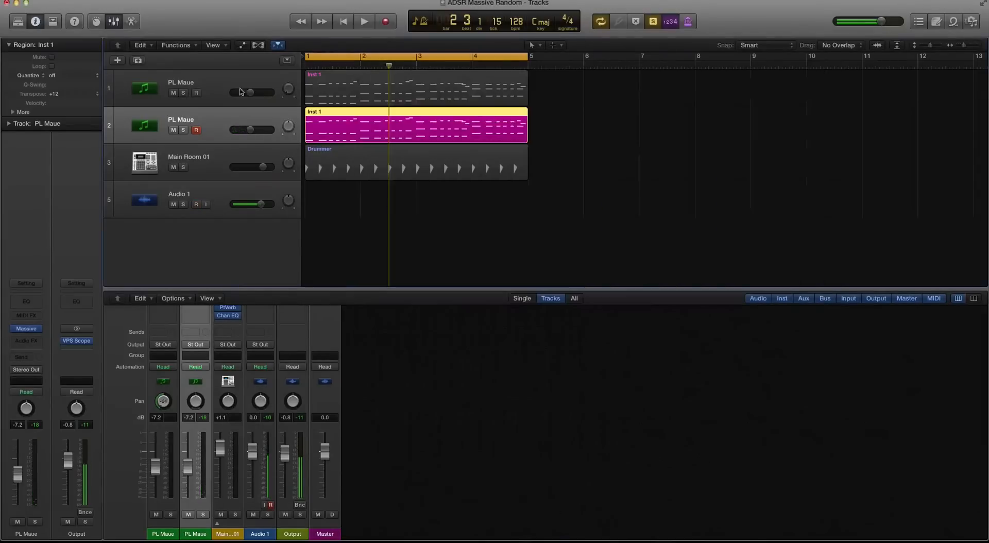
- Delete the second PL Maue track, which holds the randomized patch, together with its Inst 1 region
{"action": "left_click", "coordinate": [232, 88]}
{"action": "left_click", "coordinate": [230, 121]}
{"action": "key", "text": "Delete"}
{"action": "key", "text": "Delete"}
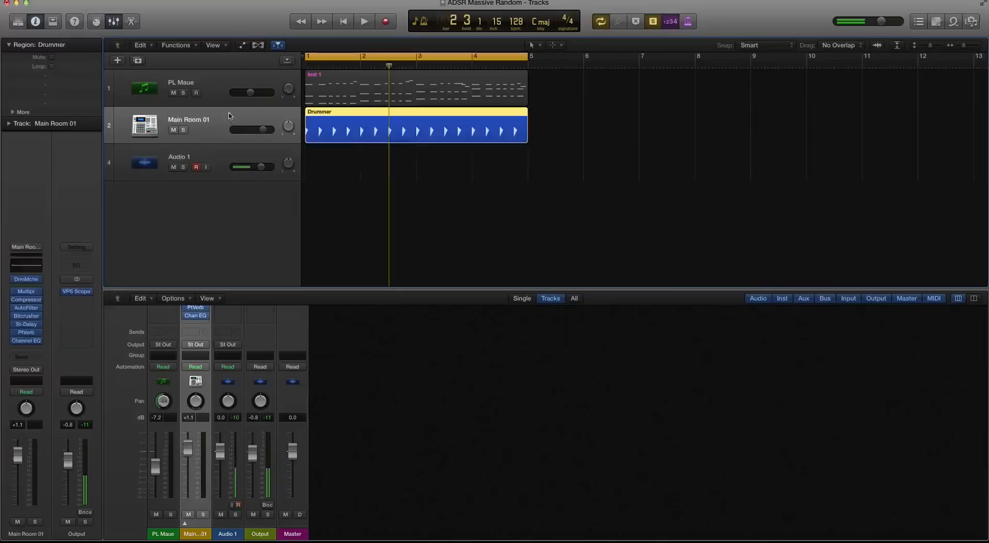
- Duplicate the remaining PL Maue track and copy the Inst 1 region onto the duplicate
{"action": "left_click", "coordinate": [223, 84]}
{"action": "key", "text": "super+d"}
{"action": "left_click", "coordinate": [363, 93]}
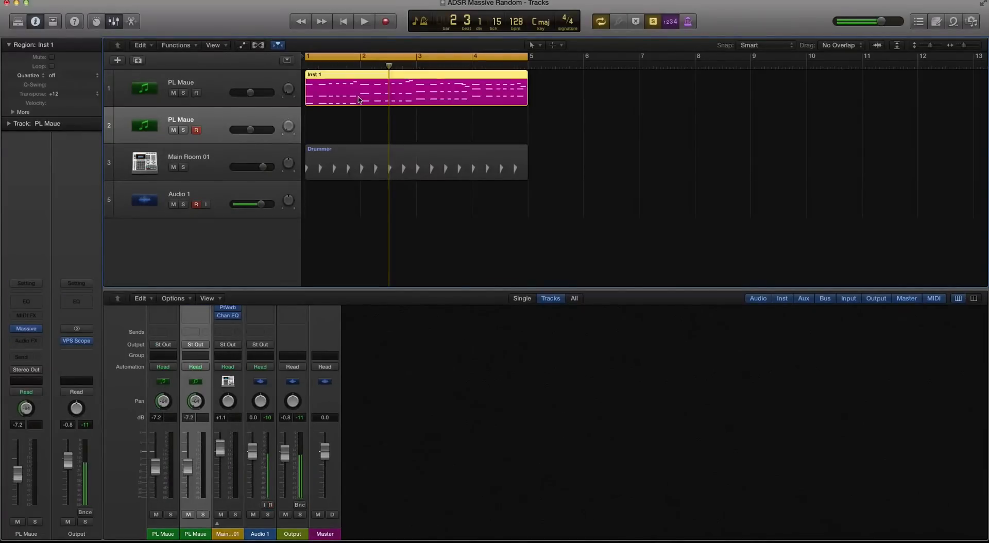
{"action": "left_click_drag", "start_coordinate": [363, 92], "coordinate": [358, 106]}
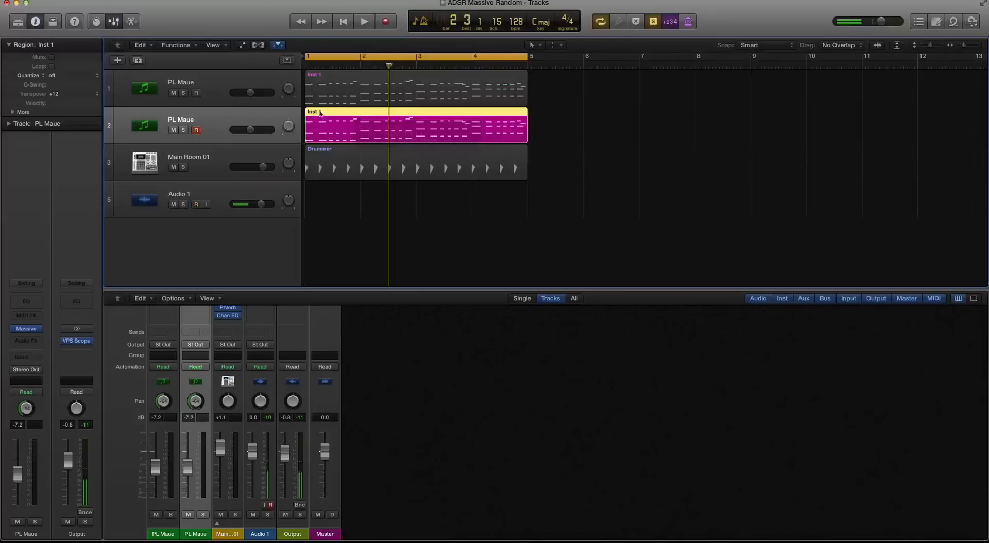
- Pan the duplicated PL Maue track to the right and open its Massive instrument
{"action": "left_click_drag", "start_coordinate": [289, 126], "coordinate": [288, 82]}
{"action": "left_click", "coordinate": [219, 102]}
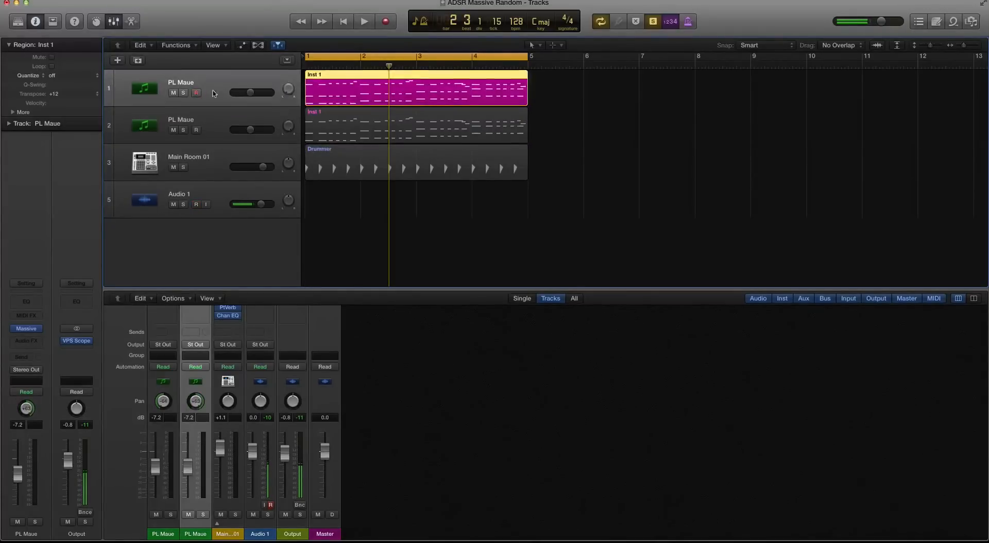
{"action": "left_click", "coordinate": [220, 126]}
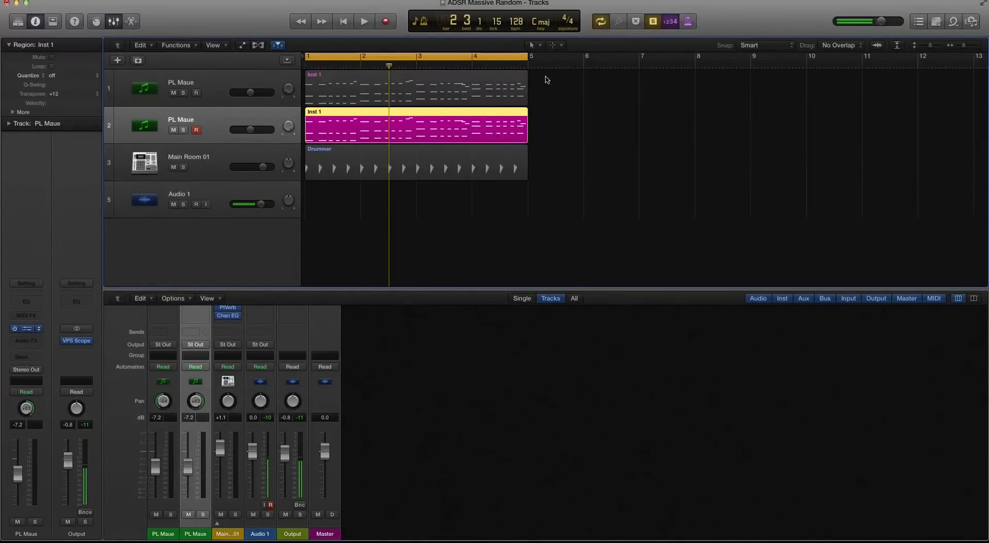
{"action": "left_click", "coordinate": [29, 329]}
{"action": "left_click_drag", "start_coordinate": [124, 40], "coordinate": [604, 86]}
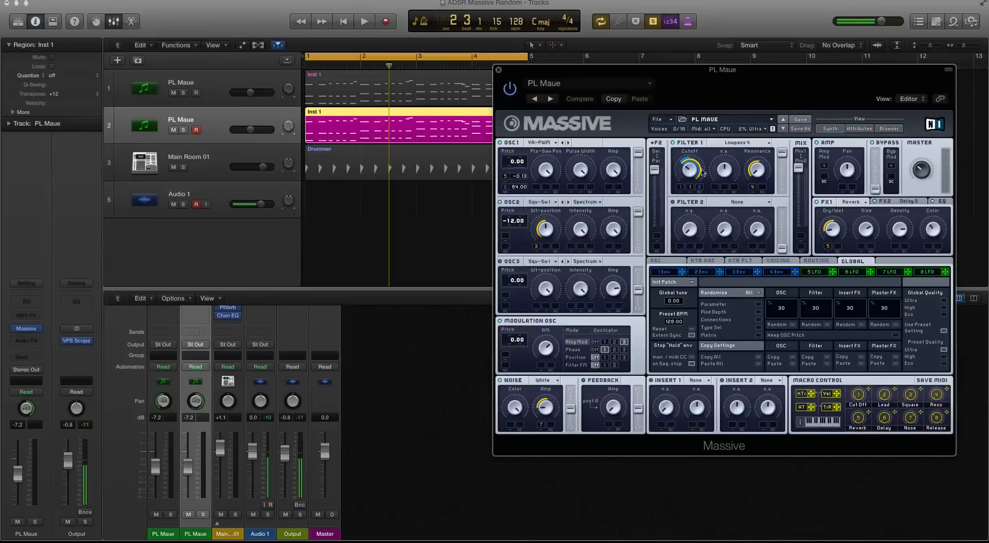
- Sweep Filter 1's cutoff by hand and play back the loop to hear its effect
{"action": "left_click_drag", "start_coordinate": [693, 169], "coordinate": [693, 173]}
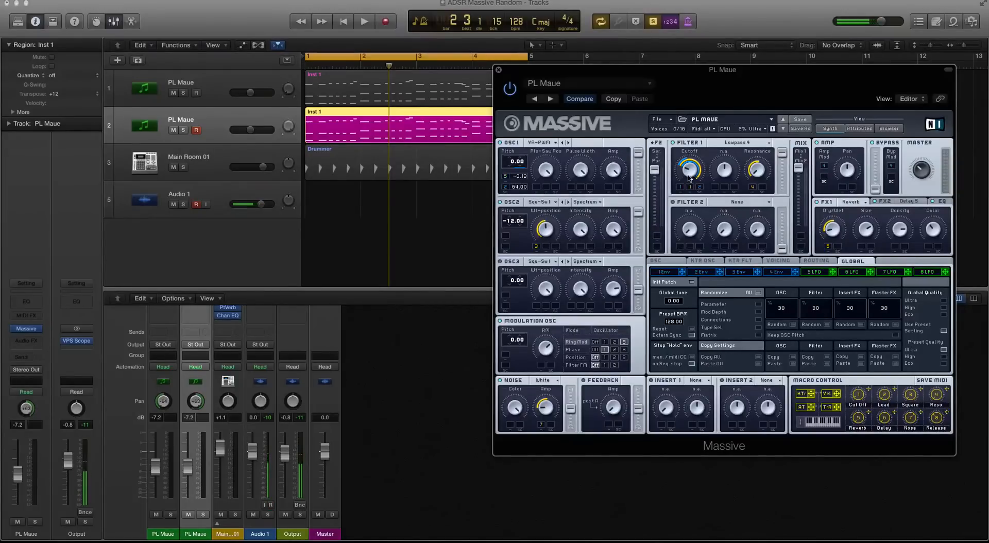
{"action": "left_click_drag", "start_coordinate": [691, 169], "coordinate": [685, 125]}
{"action": "key", "text": "space"}
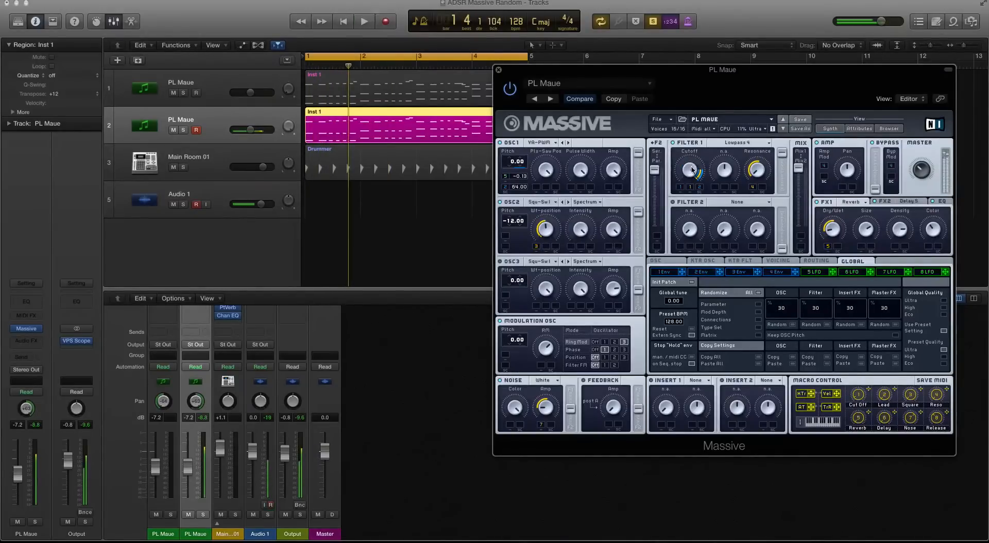
{"action": "key", "text": "space"}
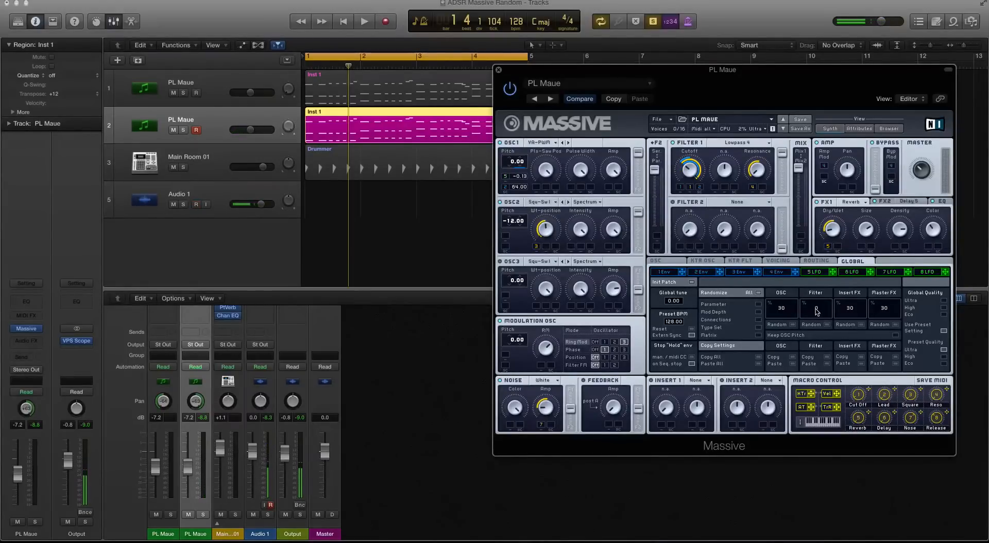
- Set the Filter, Insert FX and Master FX randomization amounts to 0%
{"action": "left_click_drag", "start_coordinate": [697, 68], "coordinate": [596, 61]}
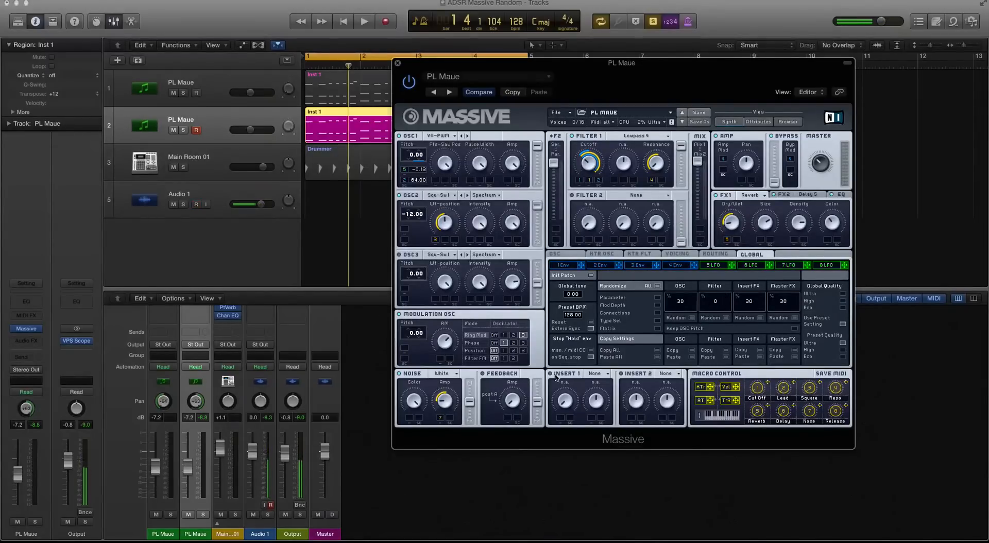
{"action": "left_click_drag", "start_coordinate": [750, 303], "coordinate": [756, 507]}
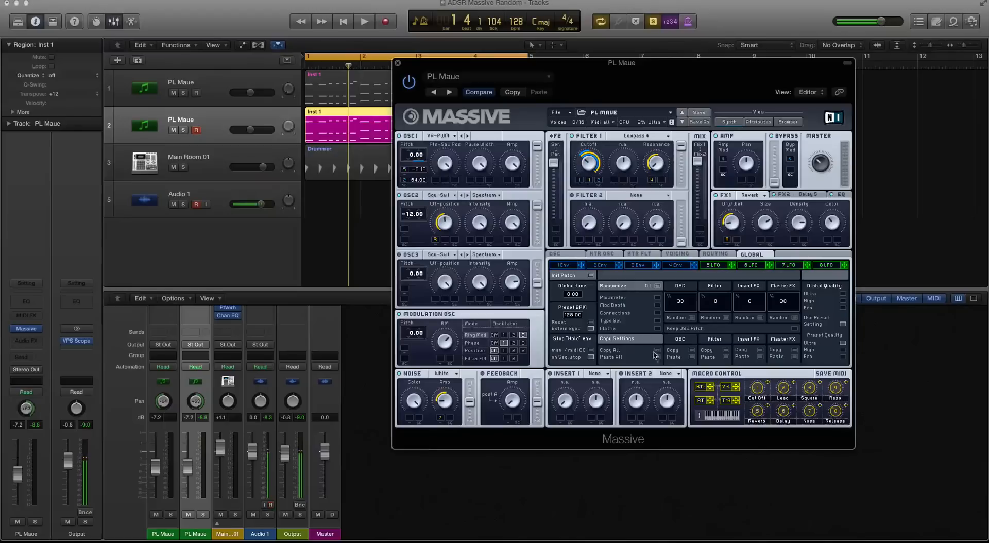
{"action": "left_click_drag", "start_coordinate": [785, 302], "coordinate": [783, 470]}
- Set the OSC randomization amount to 10%, randomize the oscillator parameters three times and play back the result
{"action": "key", "text": "space"}
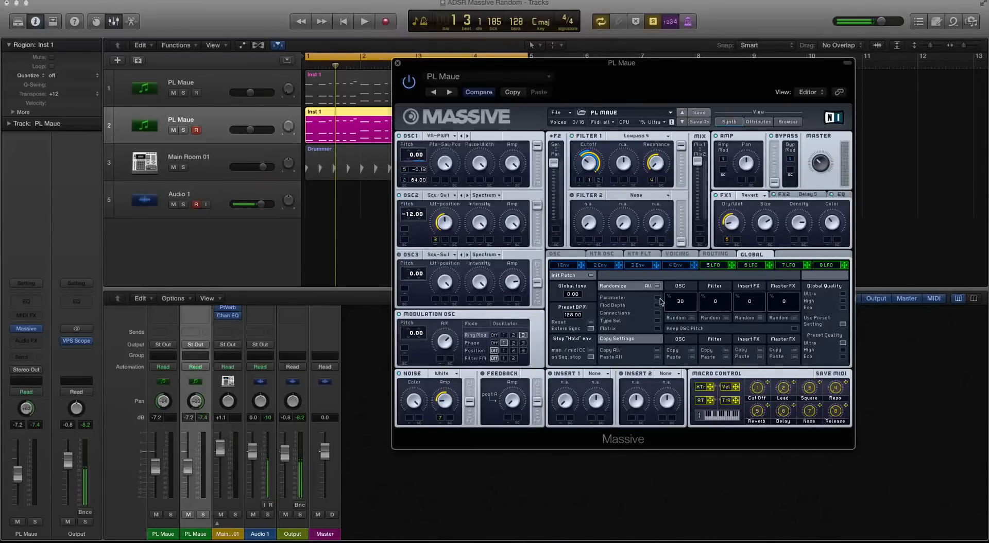
{"action": "left_click_drag", "start_coordinate": [681, 303], "coordinate": [681, 312]}
{"action": "left_click", "coordinate": [692, 318]}
{"action": "left_click", "coordinate": [691, 318]}
{"action": "left_click", "coordinate": [691, 318]}
{"action": "key", "text": "space"}
{"action": "key", "text": "space"}
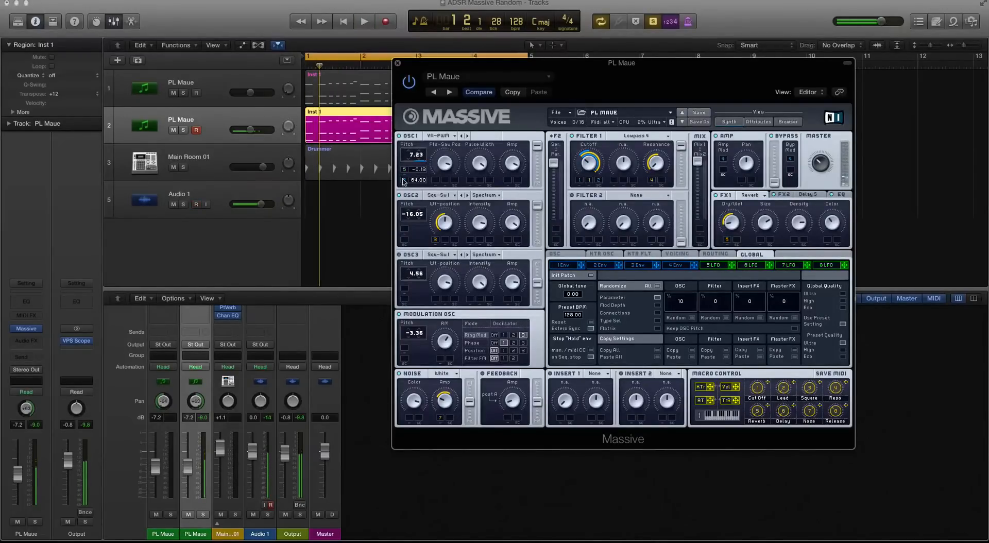
{"action": "key", "text": "space"}
{"action": "key", "text": "space"}
{"action": "left_click", "coordinate": [398, 63]}
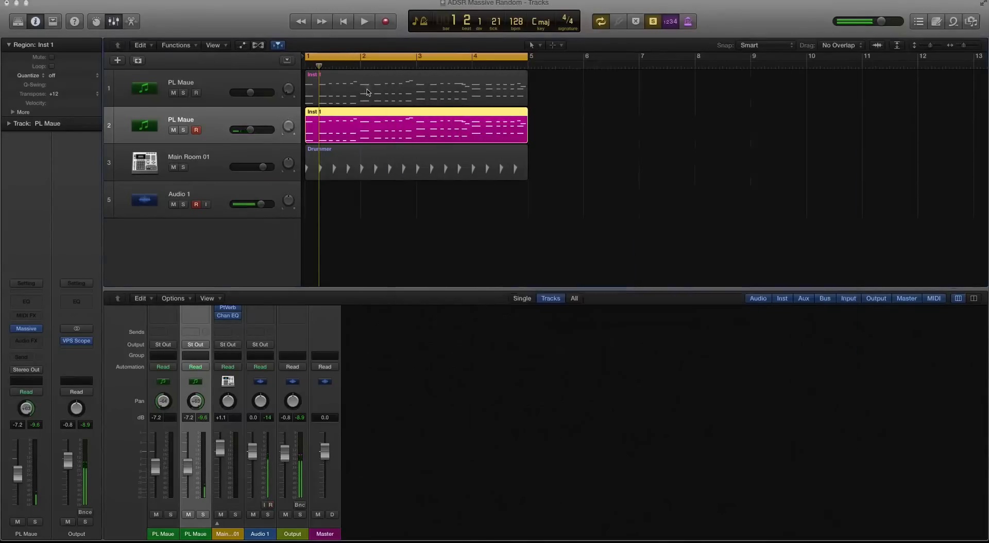
- Delete the extra PL Maue duplicate and the randomized second PL Maue track
{"action": "key", "text": "super+d"}
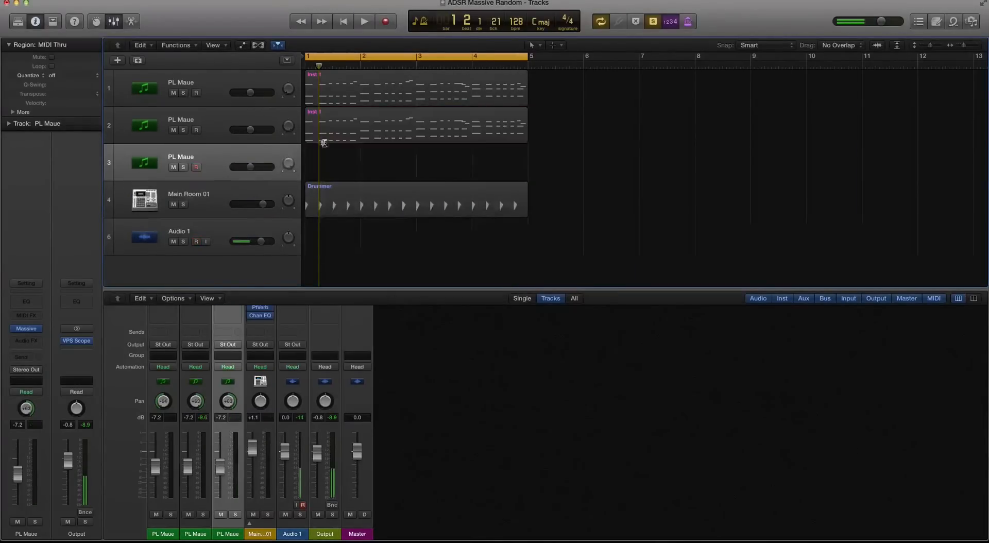
{"action": "left_click_drag", "start_coordinate": [335, 137], "coordinate": [335, 138]}
{"action": "key", "text": "super+BackSpace"}
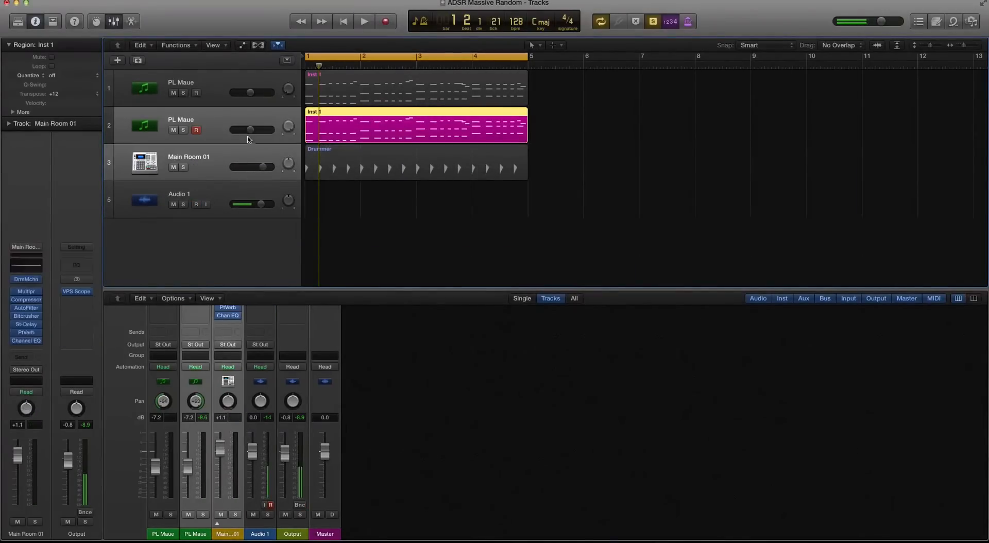
{"action": "left_click", "coordinate": [225, 94]}
{"action": "key", "text": "super+BackSpace"}
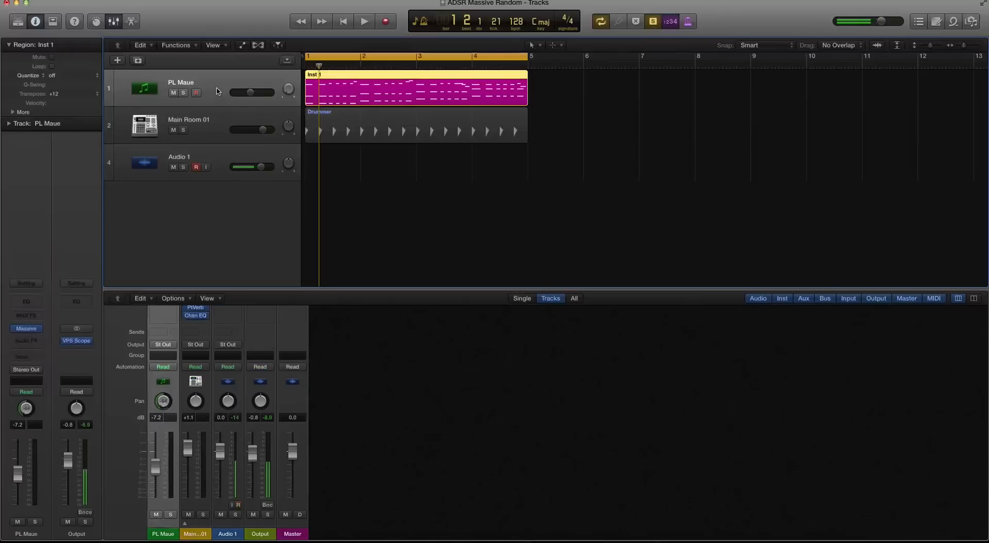
- Duplicate the original PL Maue track with its Inst 1 region, pan the copy to the right and open its Massive
{"action": "key", "text": "super+d"}
{"action": "left_click_drag", "start_coordinate": [309, 82], "coordinate": [288, 72]}
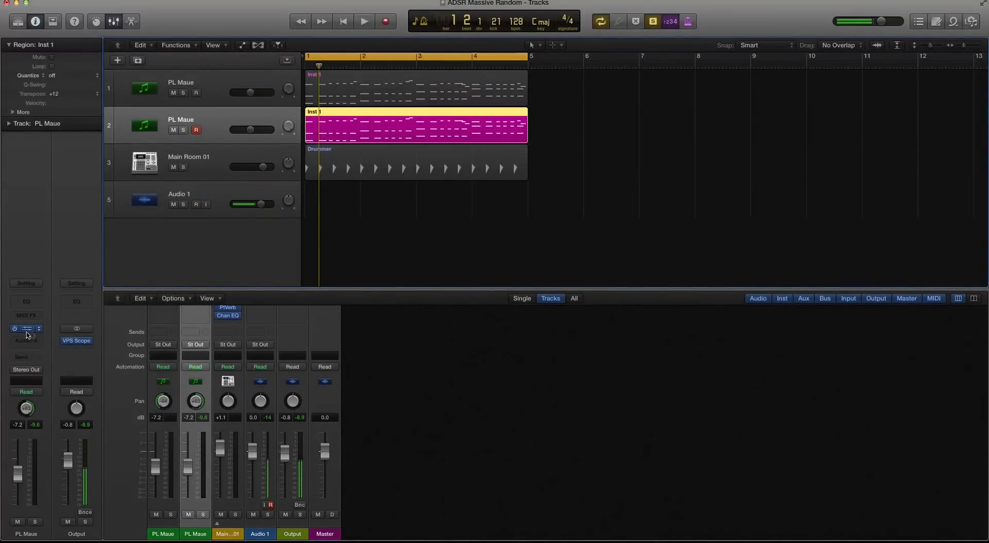
{"action": "left_click_drag", "start_coordinate": [189, 24], "coordinate": [446, 89]}
- Randomize the oscillator wavetable types with only Type Sel enabled, the OSC amount at 10% and the other amounts at 0%
{"action": "left_click_drag", "start_coordinate": [606, 334], "coordinate": [675, 345]}
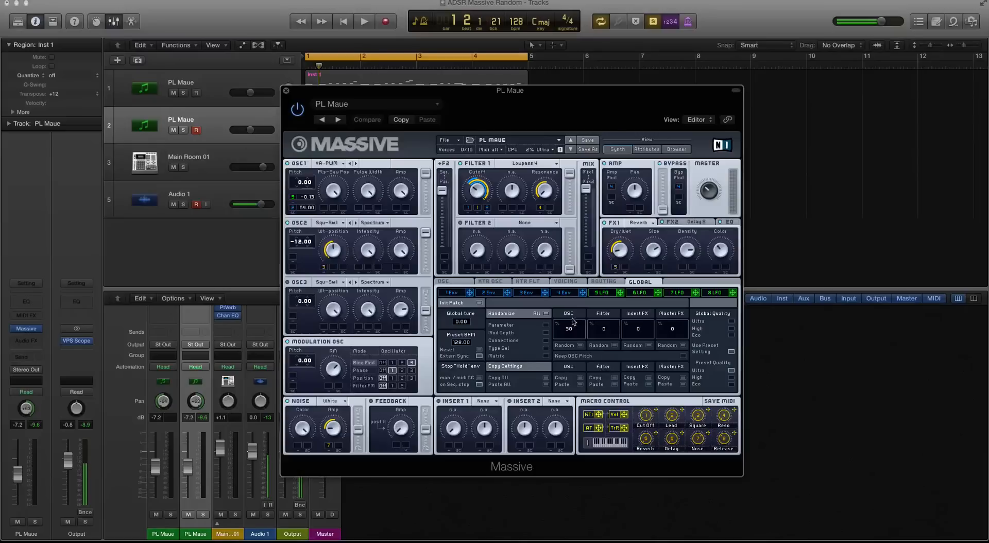
{"action": "left_click_drag", "start_coordinate": [570, 334], "coordinate": [572, 348]}
{"action": "left_click", "coordinate": [580, 345]}
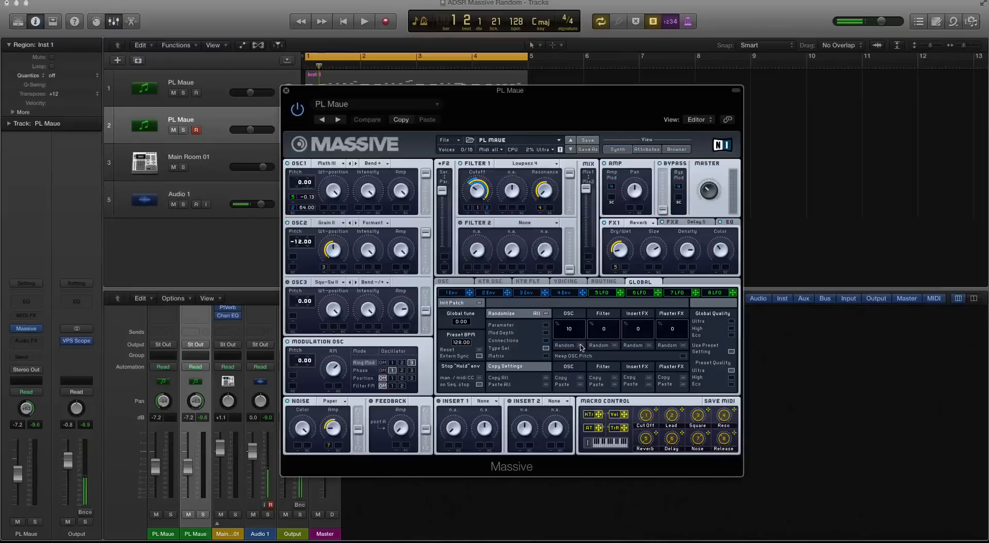
- Inspect the wavetable lists of OSC1 and OSC2 and play back the loop with the randomized types
{"action": "left_click", "coordinate": [328, 163]}
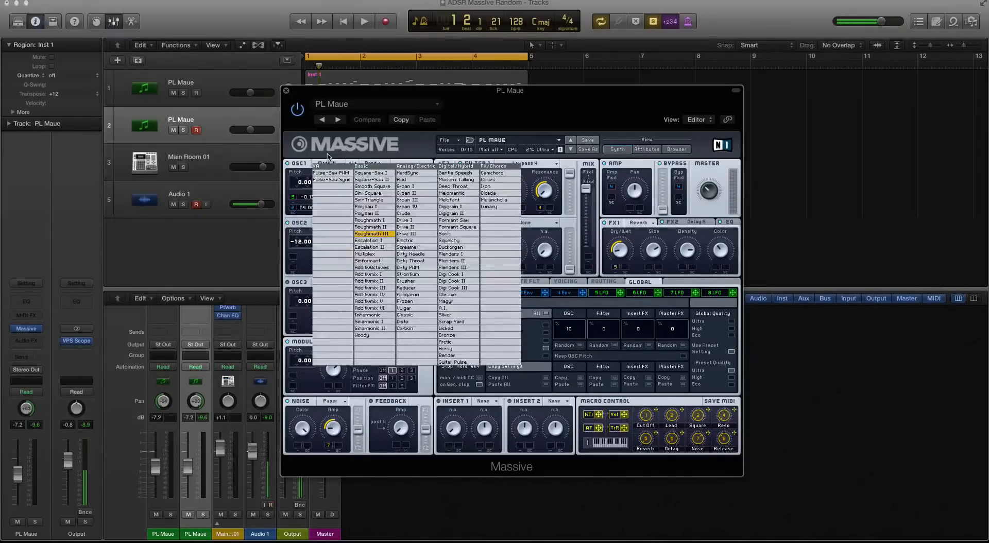
{"action": "left_click", "coordinate": [328, 159]}
{"action": "left_click", "coordinate": [329, 223]}
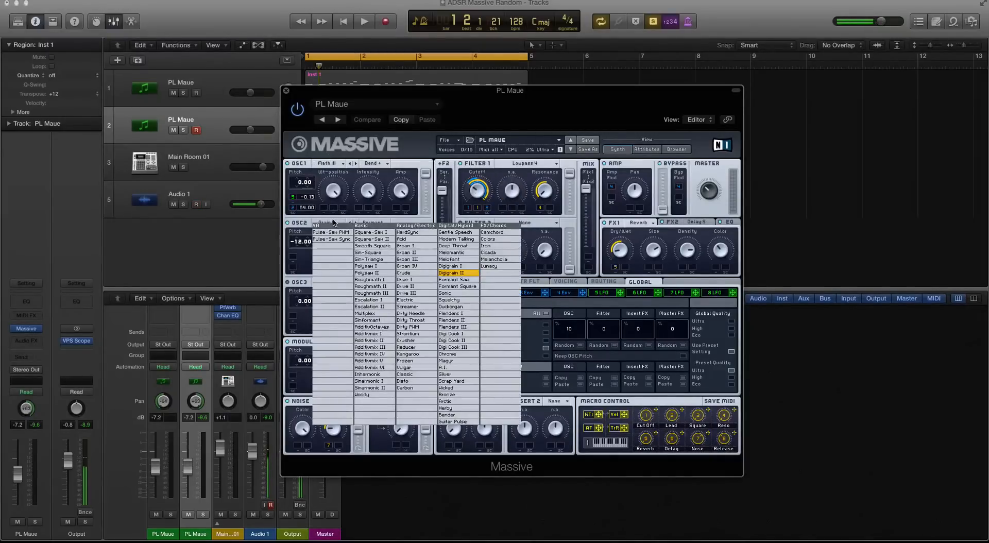
{"action": "left_click", "coordinate": [316, 150]}
{"action": "key", "text": "space"}
{"action": "left_click_drag", "start_coordinate": [312, 92], "coordinate": [500, 97]}
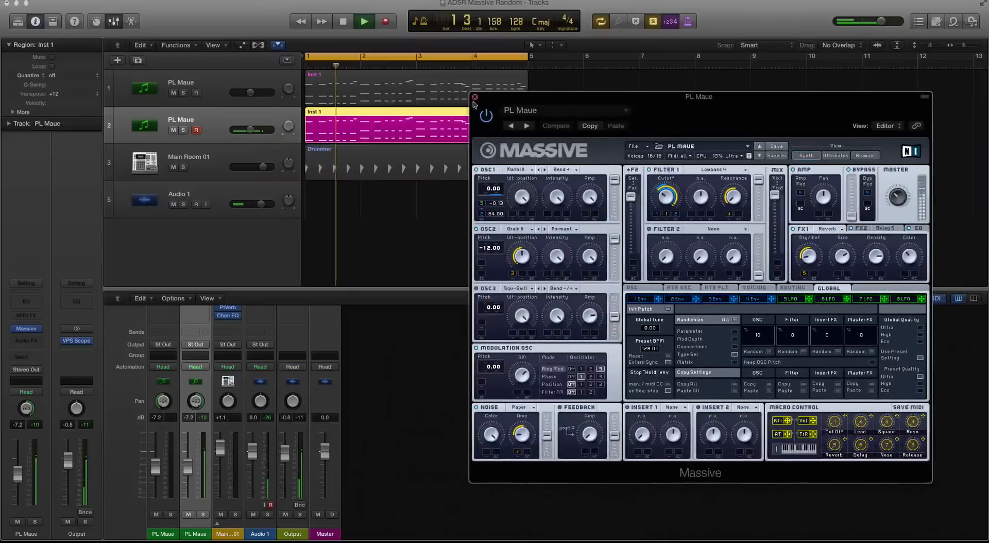
{"action": "key", "text": "space"}
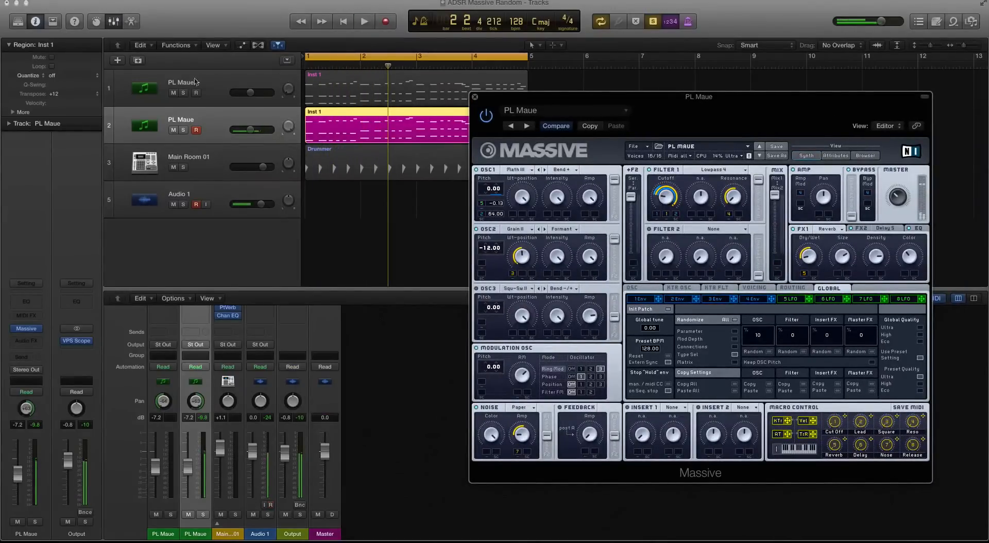
- Select both PL Maue tracks and lower their volume to -9.2 dB while auditioning the loop
{"action": "left_click", "coordinate": [219, 85]}
{"action": "key", "text": "space"}
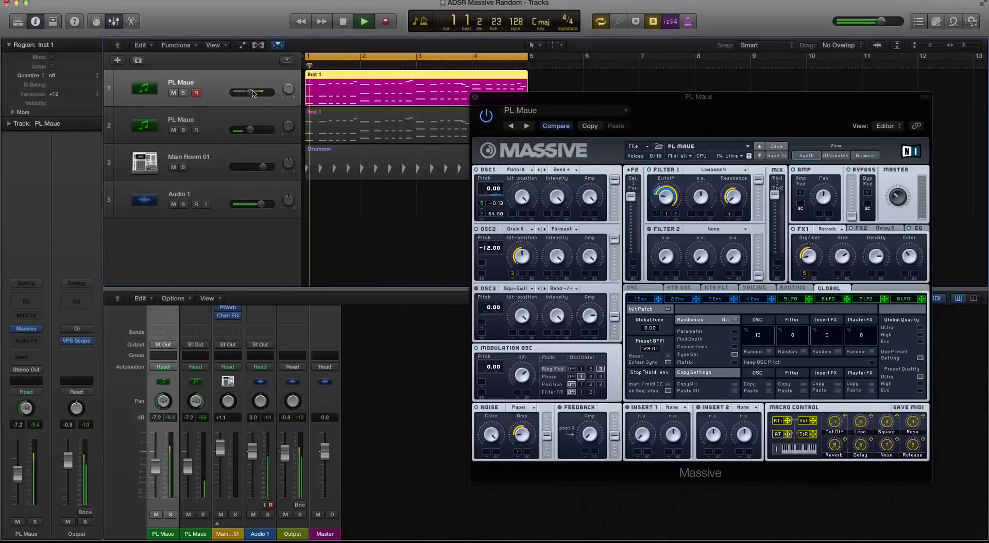
{"action": "left_click", "coordinate": [265, 122], "text": "shift"}
{"action": "key", "text": "space"}
{"action": "key", "text": "space"}
{"action": "left_click_drag", "start_coordinate": [250, 129], "coordinate": [248, 129]}
{"action": "key", "text": "space"}
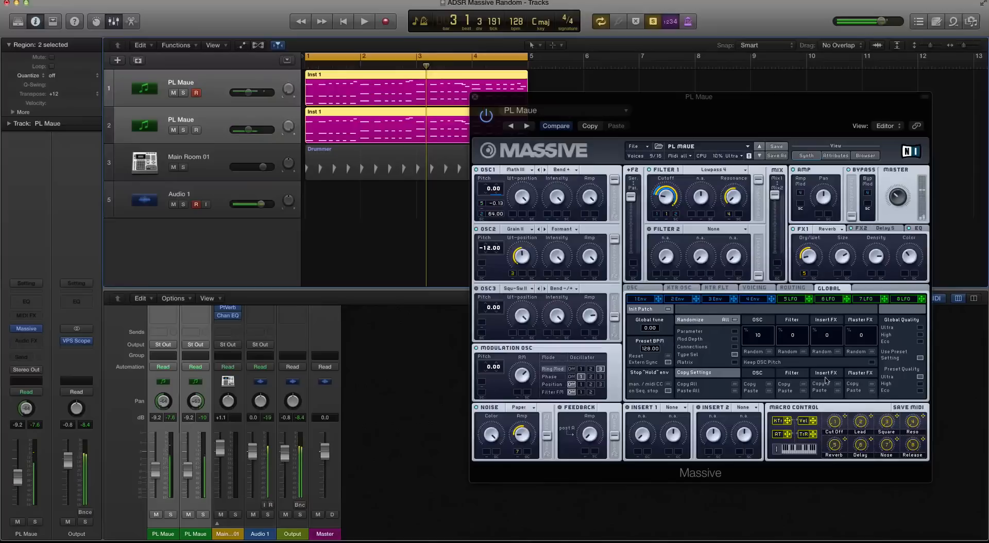
- Randomize the oscillator wavetable types of the duplicated patch two more times while playing the layered loop
{"action": "left_click", "coordinate": [769, 351]}
{"action": "key", "text": "space"}
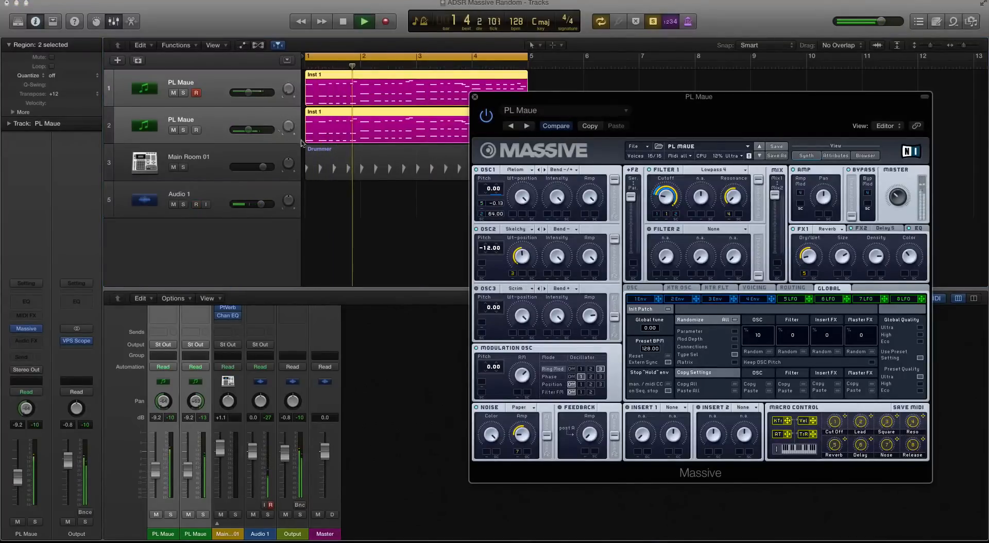
{"action": "left_click", "coordinate": [769, 352]}
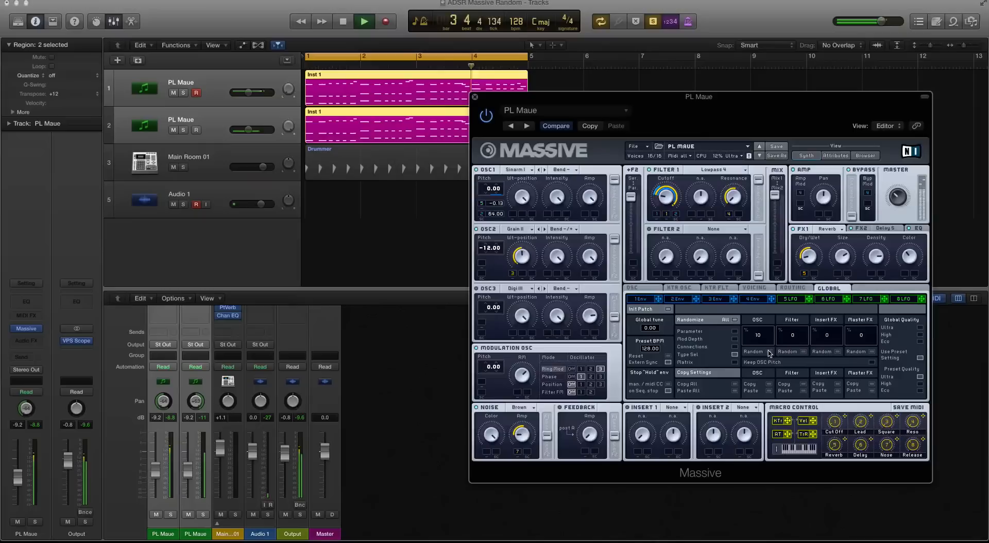
- Raise the volume of both selected PL Maue tracks to -6.4 dB and stop playback
{"action": "left_click_drag", "start_coordinate": [248, 130], "coordinate": [251, 129]}
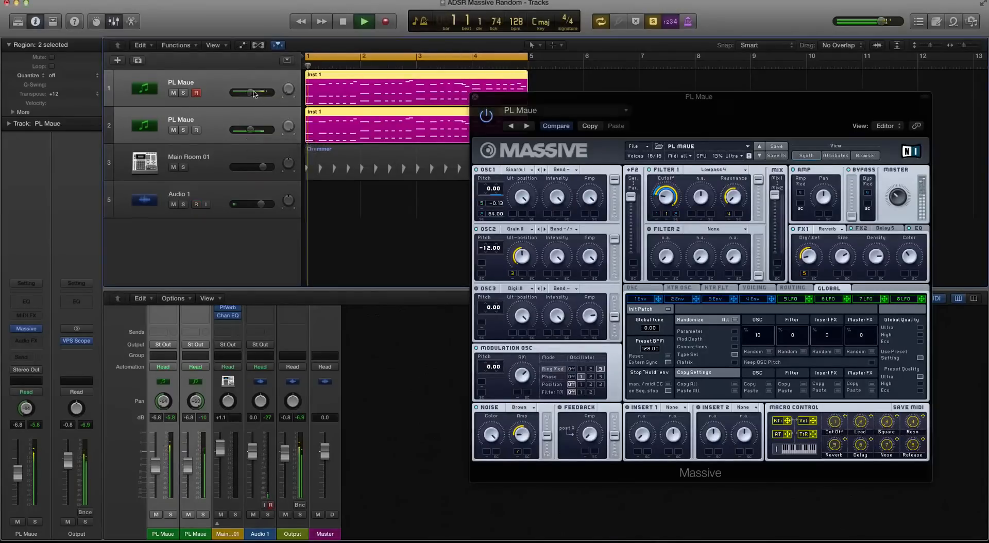
{"action": "left_click_drag", "start_coordinate": [250, 93], "coordinate": [251, 93]}
{"action": "key", "text": "space"}
{"action": "left_click", "coordinate": [289, 126]}
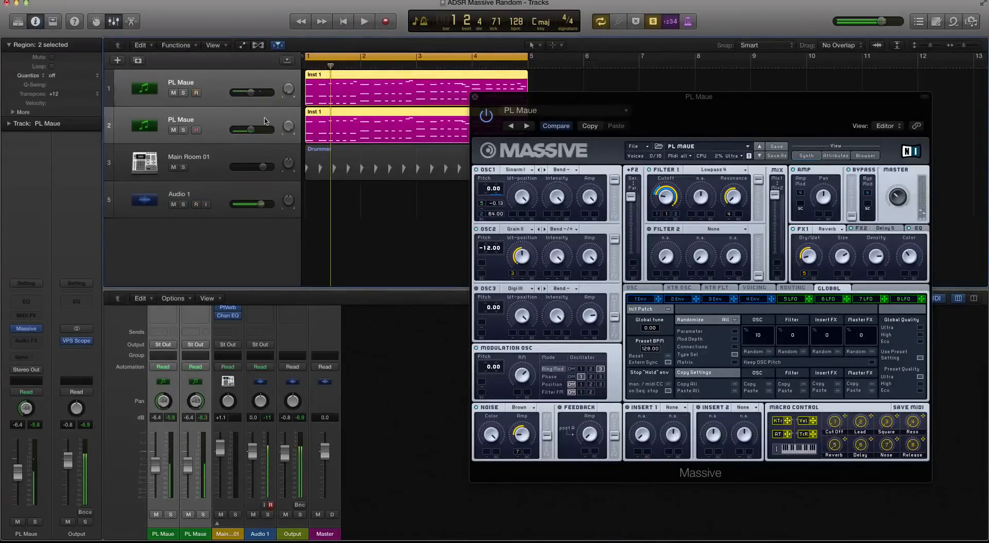
- Adjust the pan of the second PL Maue track and play it back on its own
{"action": "left_click_drag", "start_coordinate": [289, 125], "coordinate": [289, 155]}
{"action": "key", "text": "space"}
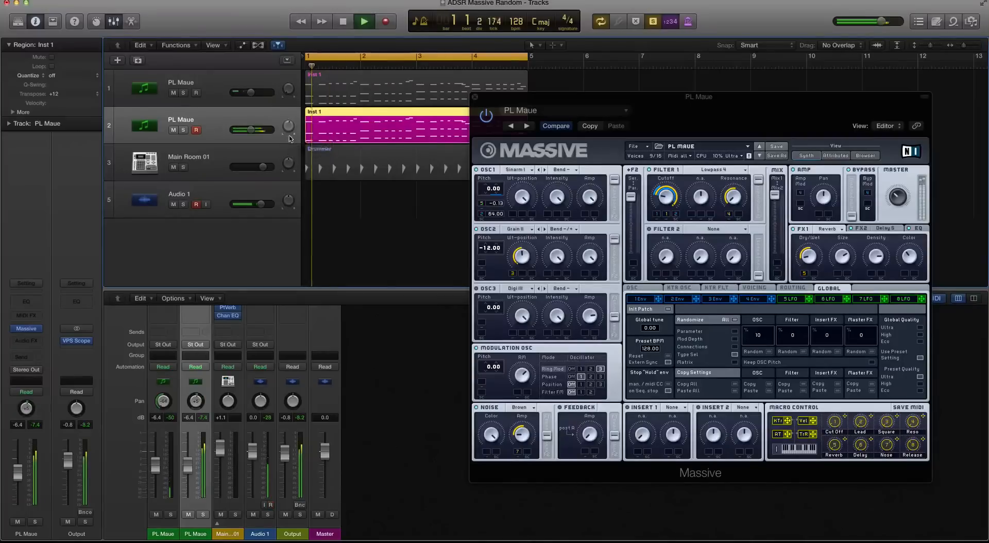
{"action": "key", "text": "space"}
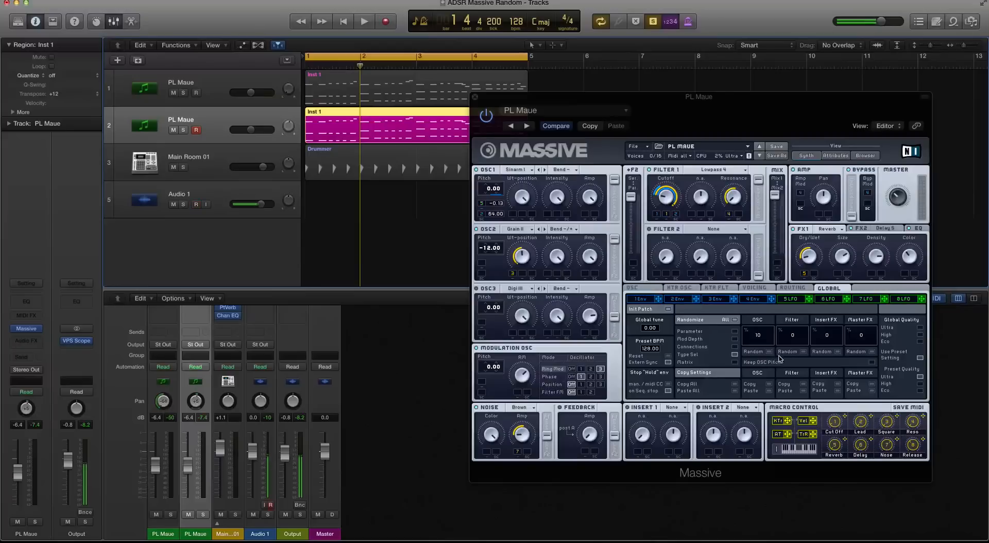
- Set the second PL Maue track's volume to -8.6 dB and the first one's pan to -24 while playing the loop with drums
{"action": "key", "text": "space"}
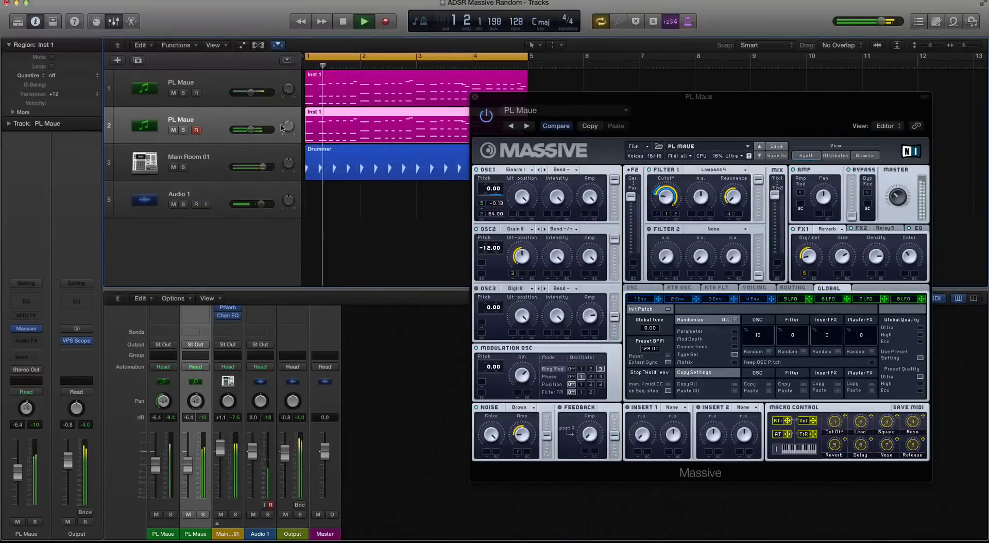
{"action": "left_click_drag", "start_coordinate": [247, 136], "coordinate": [245, 135]}
{"action": "mouse_move", "coordinate": [282, 89]}
{"action": "left_mouse_down"}
{"action": "mouse_move", "coordinate": [280, 64]}
{"action": "mouse_move", "coordinate": [287, 91]}
{"action": "left_mouse_up"}
{"action": "key", "text": "space"}
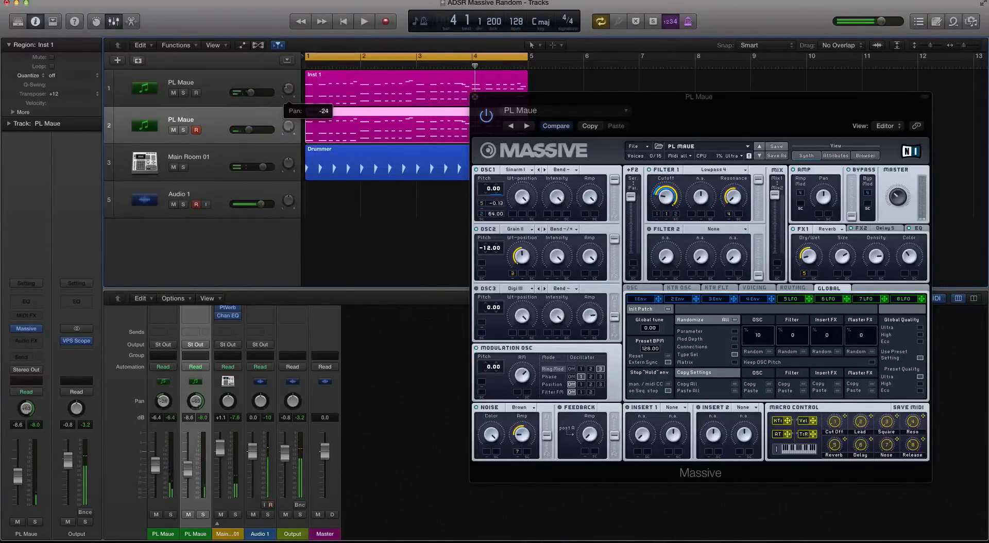
- Play back the panned layered loop with drums and close the open Massive plug-in windows
{"action": "key", "text": "space"}
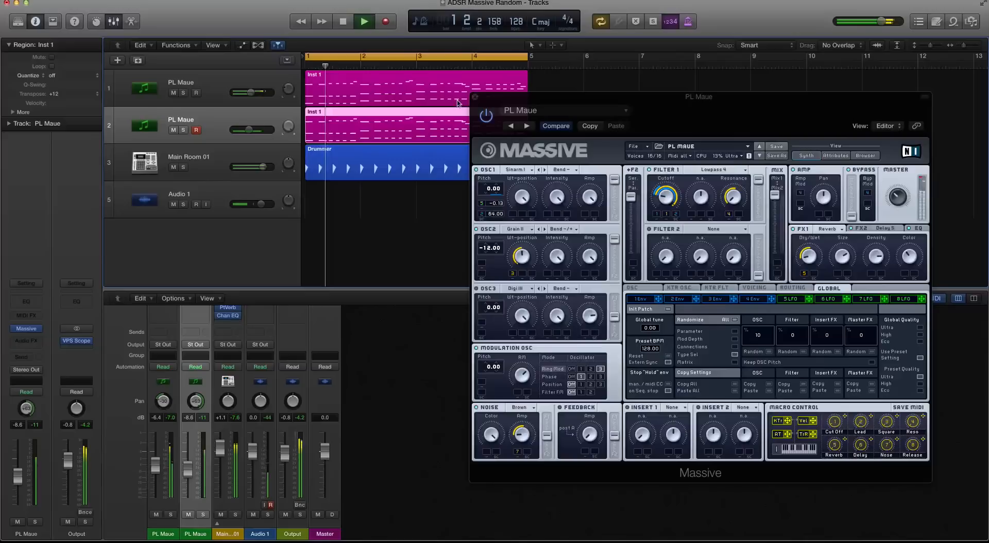
{"action": "left_click", "coordinate": [475, 96]}
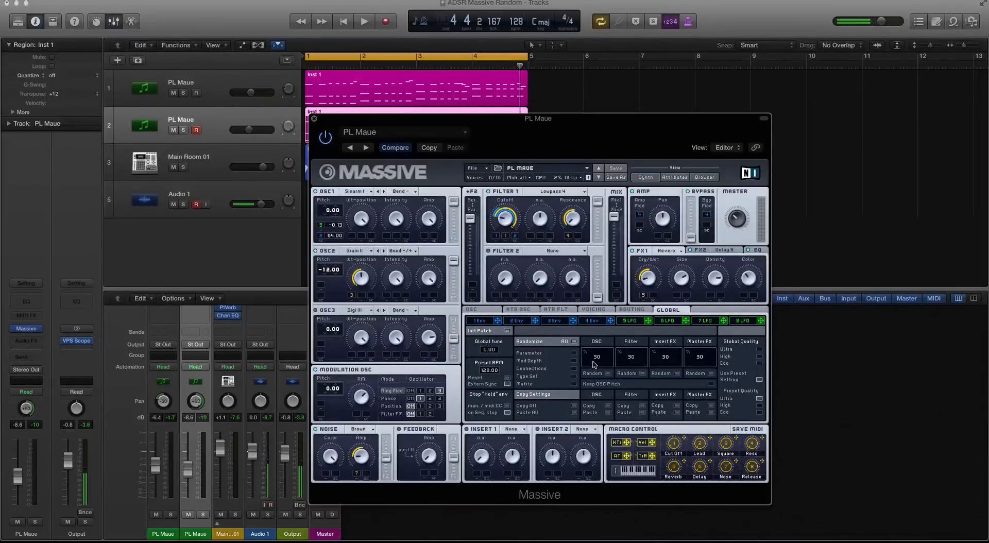
{"action": "left_click", "coordinate": [313, 119]}
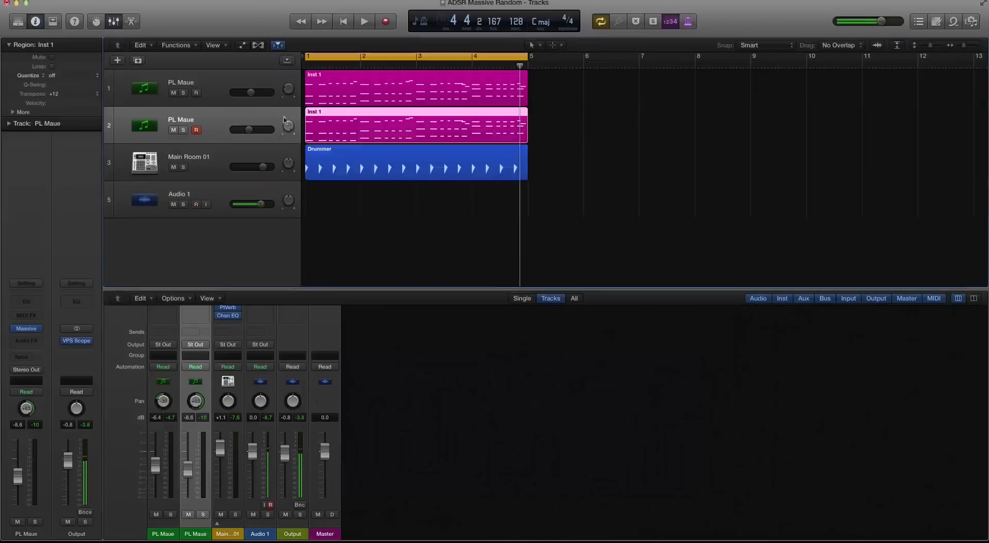